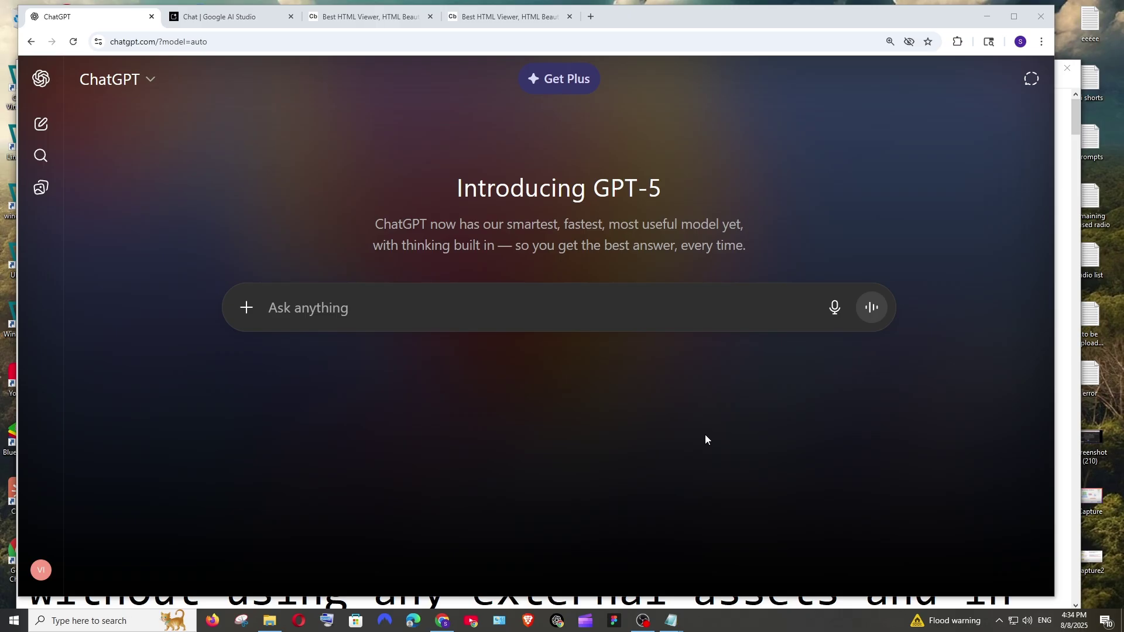
- Glance at the Google AI Studio quadratic-equations prompt, then return to the blank GPT-5 chat
{"action": "left_click", "coordinate": [230, 17]}
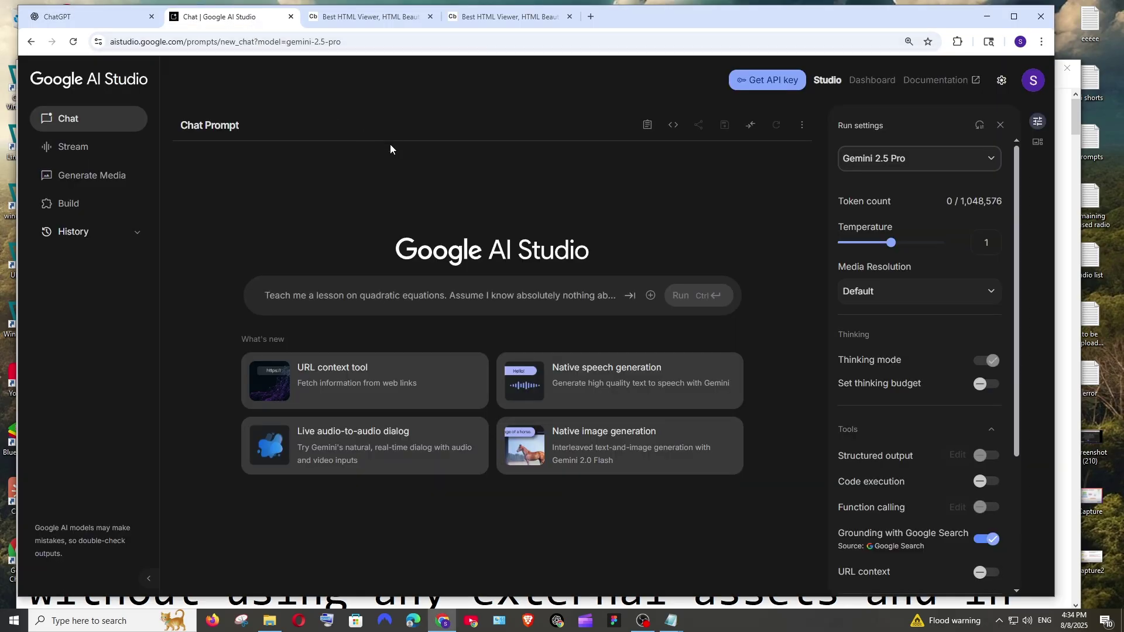
{"action": "key", "text": "ctrl+shift+Tab"}
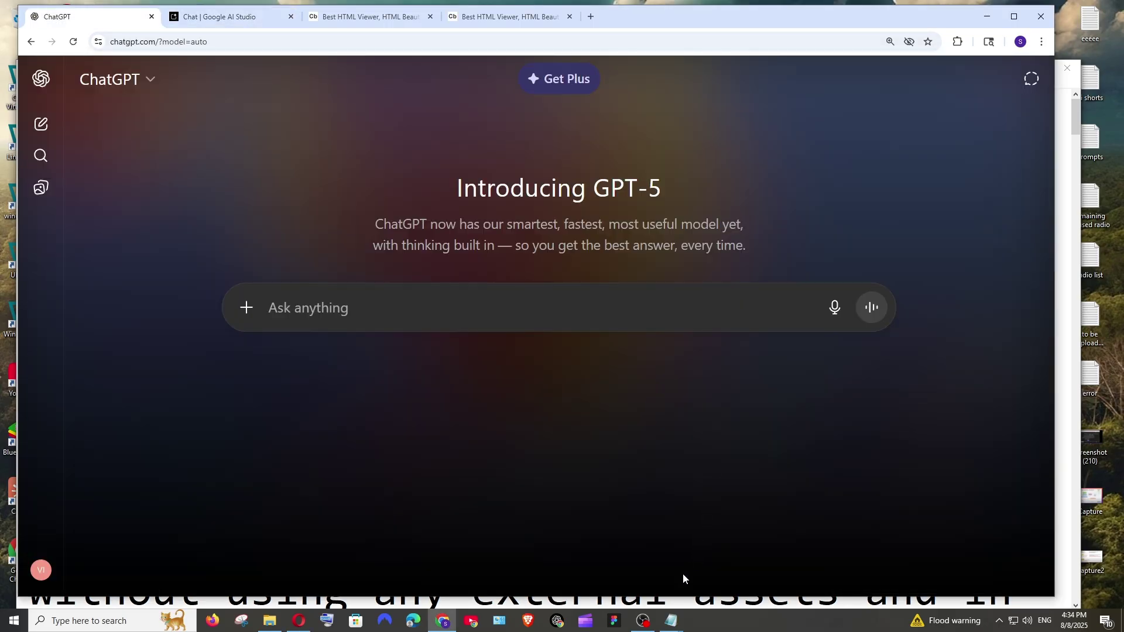
- Find the prompt notes among the open windows and select the snake egg eater game prompt
{"action": "left_click", "coordinate": [673, 621]}
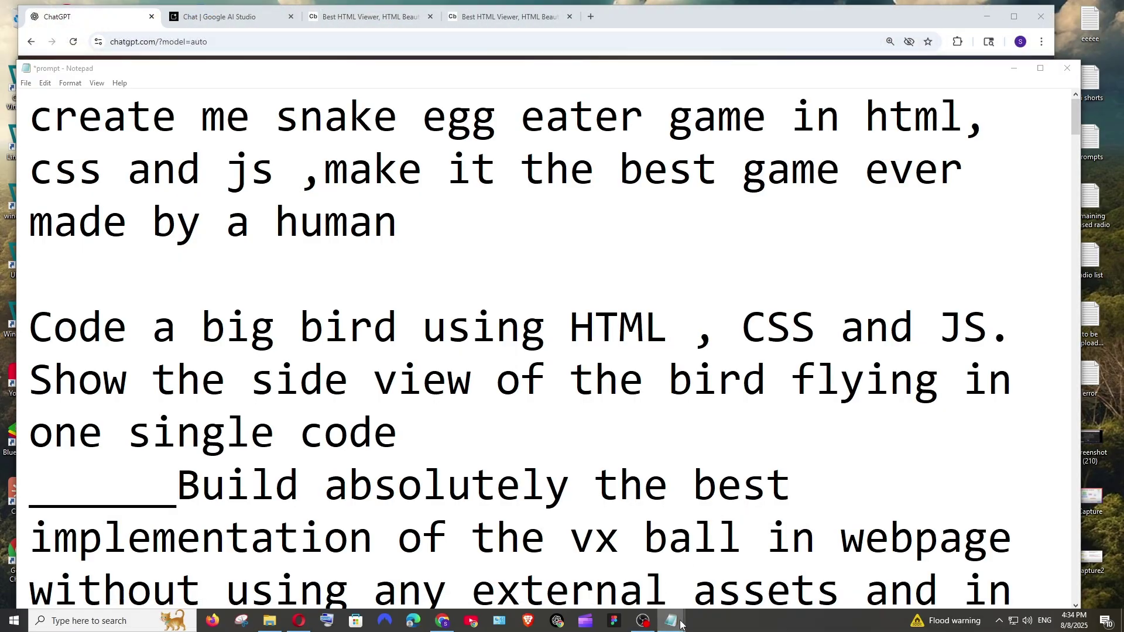
{"action": "mouse_move", "coordinate": [671, 620]}
{"action": "left_click", "coordinate": [607, 571]}
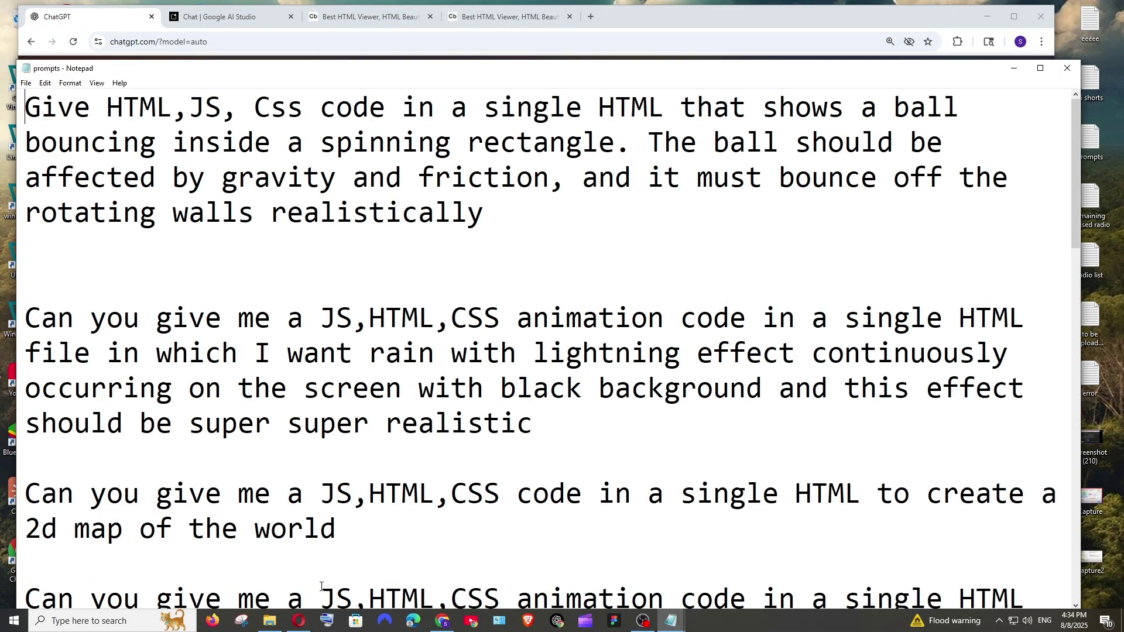
{"action": "left_click", "coordinate": [299, 621]}
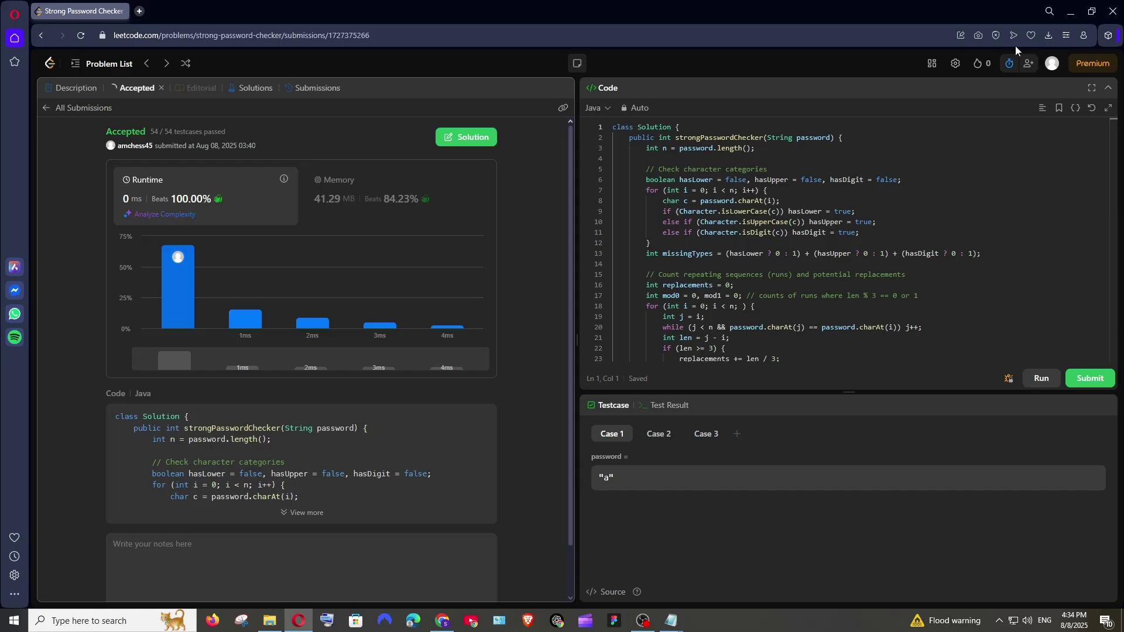
{"action": "left_click", "coordinate": [1070, 11]}
{"action": "left_click", "coordinate": [1012, 69]}
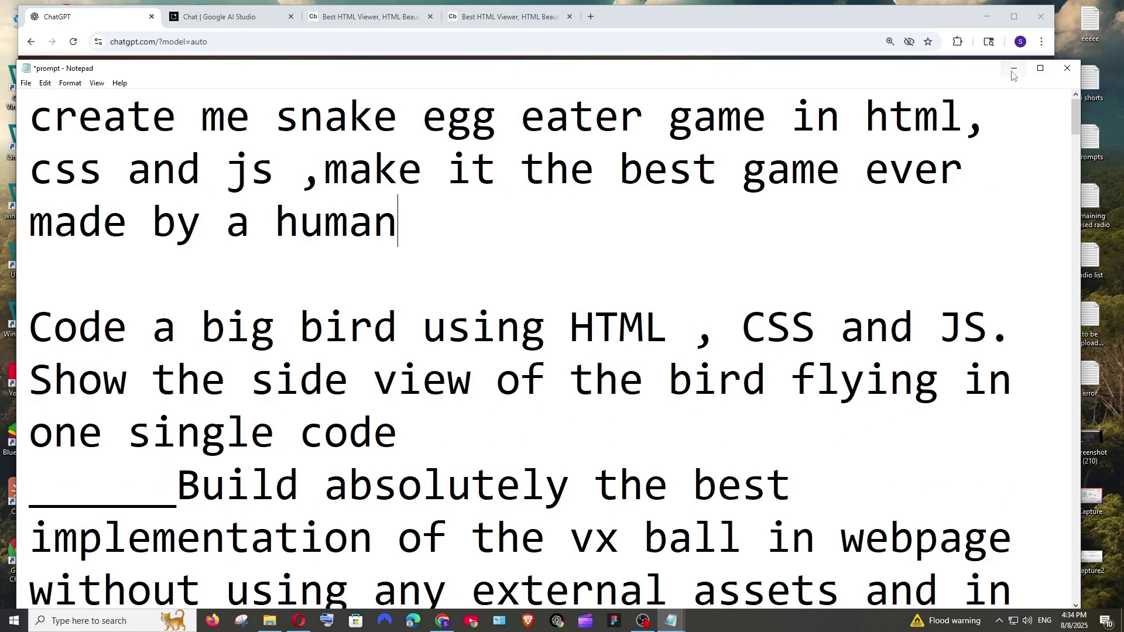
{"action": "mouse_move", "coordinate": [671, 620]}
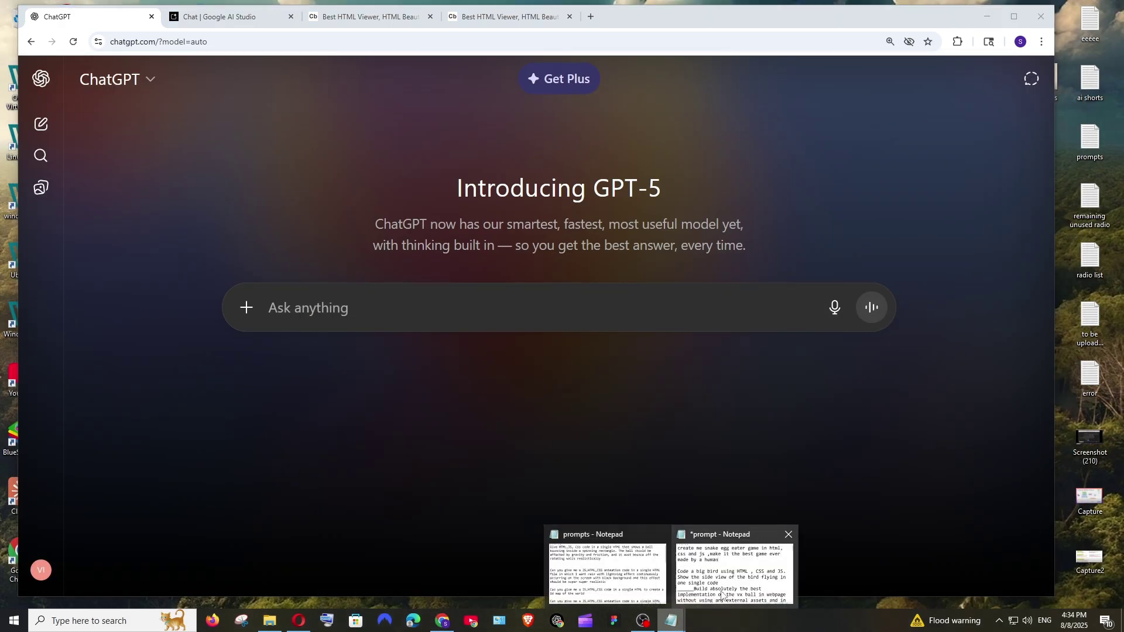
{"action": "left_click", "coordinate": [742, 584]}
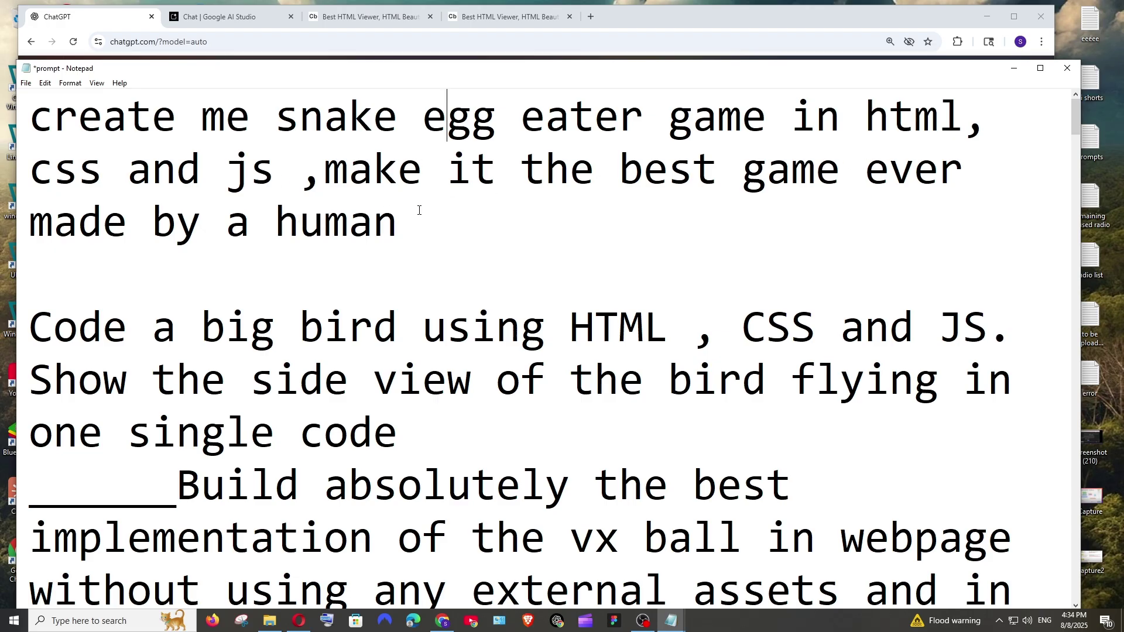
{"action": "left_click_drag", "start_coordinate": [425, 226], "coordinate": [27, 112]}
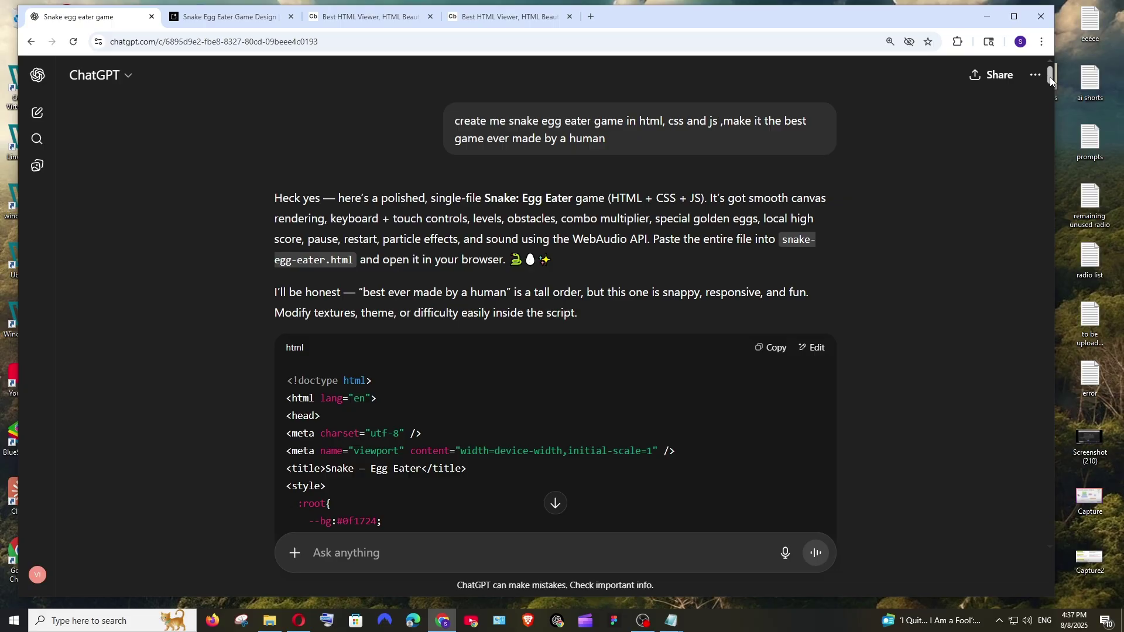
{"action": "left_click_drag", "start_coordinate": [1051, 80], "coordinate": [1037, 253]}
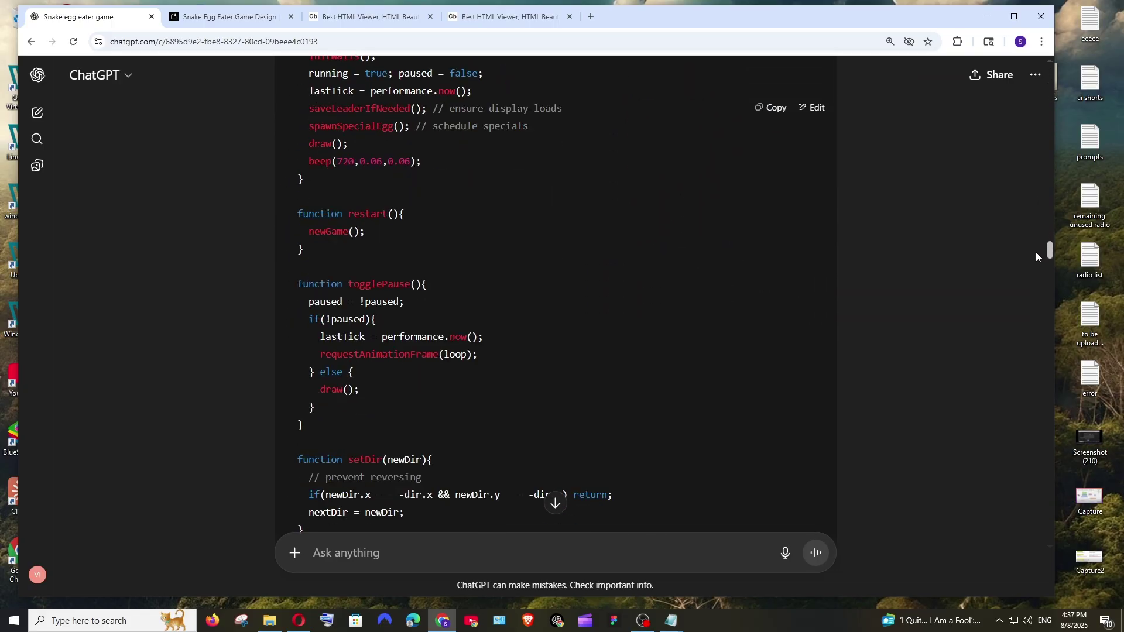
{"action": "mouse_move", "coordinate": [1036, 252]}
{"action": "left_mouse_down"}
{"action": "mouse_move", "coordinate": [1039, 351]}
{"action": "mouse_move", "coordinate": [1008, 543]}
{"action": "left_mouse_up"}
{"action": "scroll", "coordinate": [886, 420], "scroll_direction": "up", "scroll_amount": 2}
- Copy the full Snake: Egg Eater HTML code block from ChatGPT's reply
{"action": "left_click", "coordinate": [773, 110]}
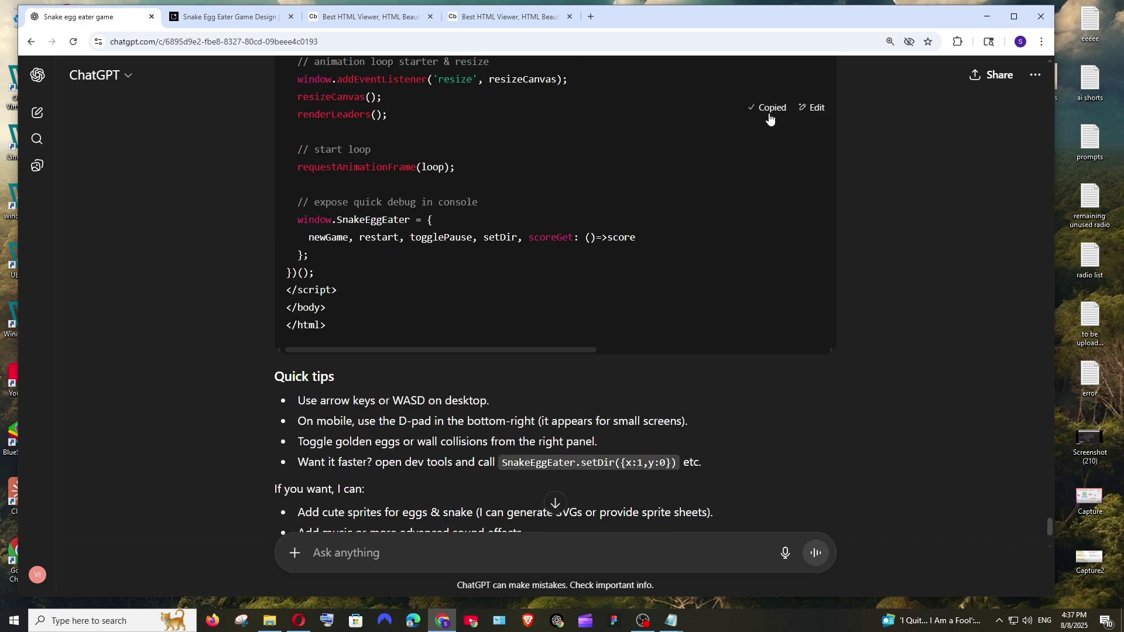
- Paste the 726-line game code into Best HTML Viewer and open its output full-page
{"action": "left_click", "coordinate": [370, 20]}
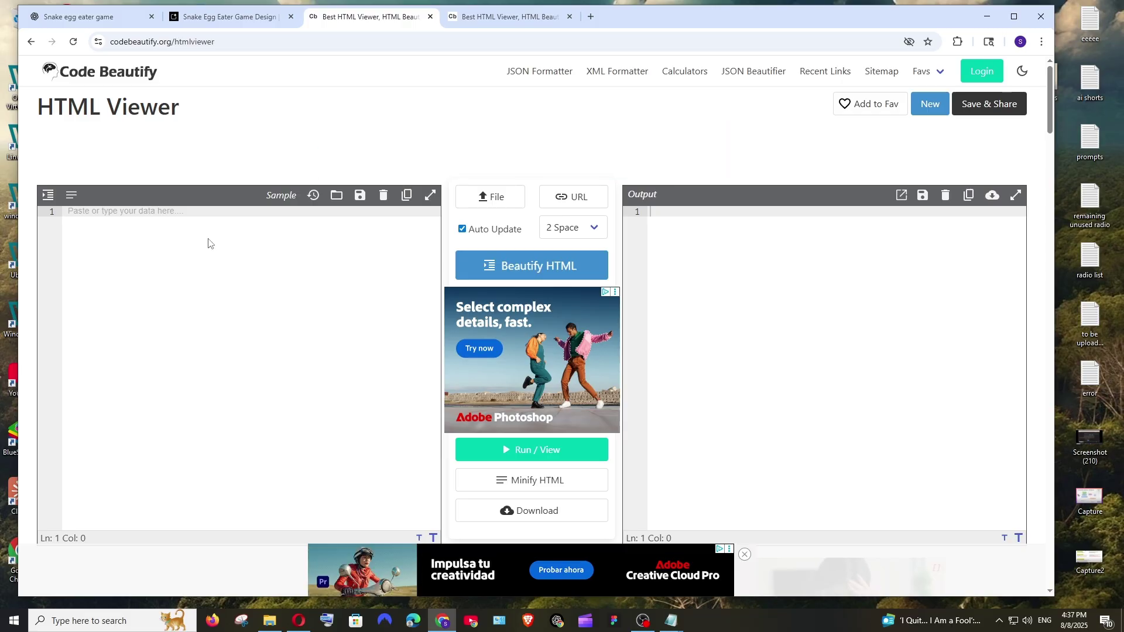
{"action": "key", "text": "ctrl+v"}
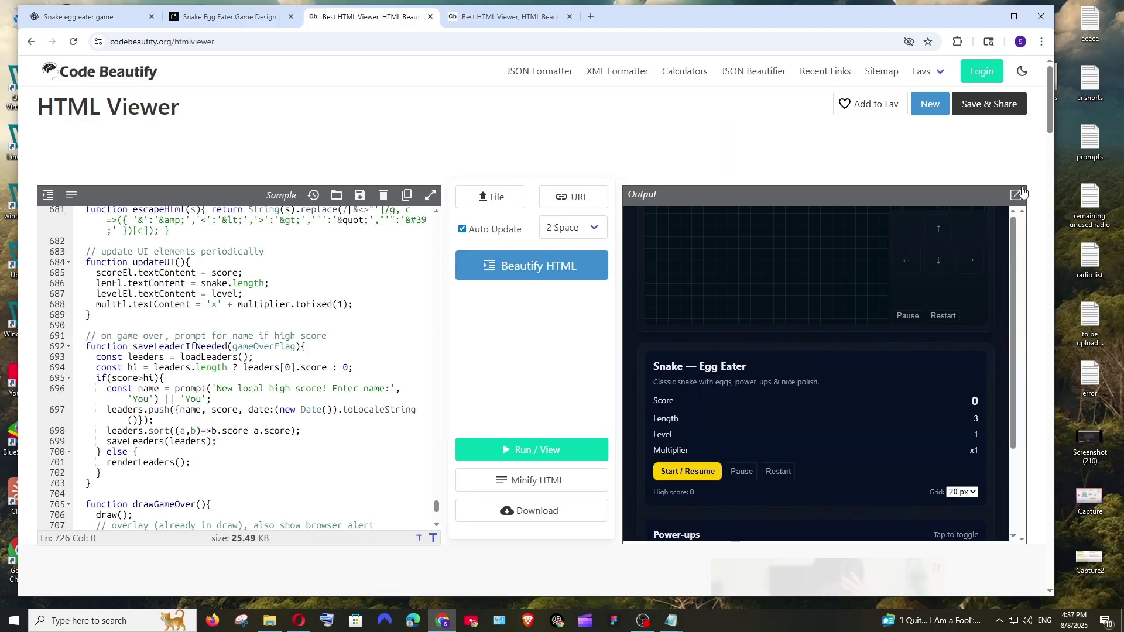
{"action": "left_click", "coordinate": [1014, 194]}
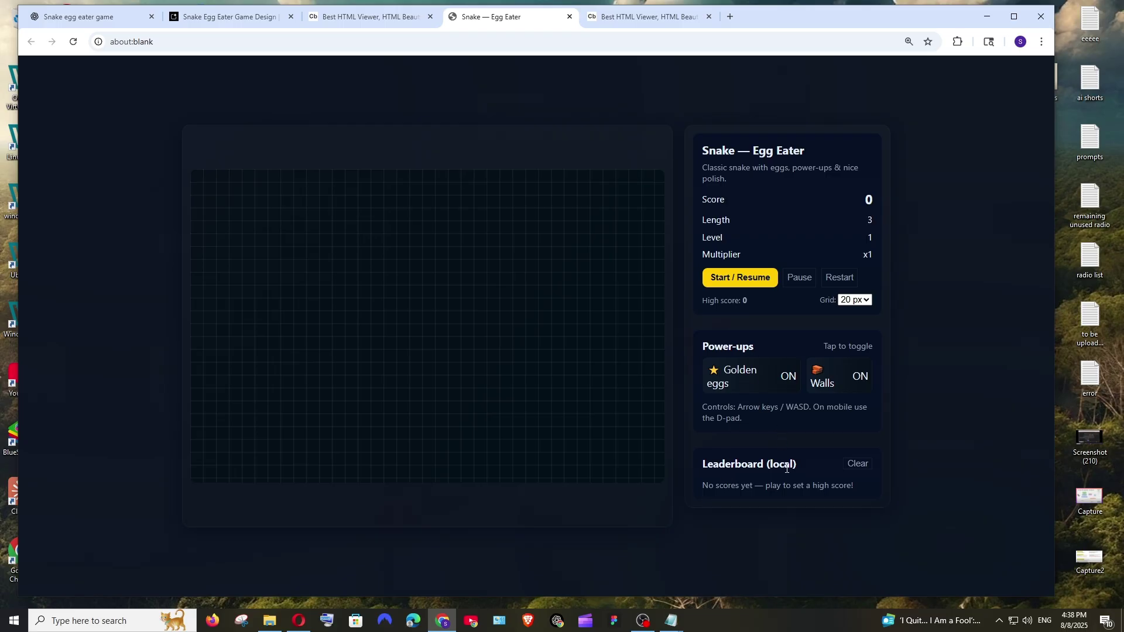
- Start Snake — Egg Eater, pause and resume it, and begin steering with arrow keys
{"action": "left_click", "coordinate": [738, 283]}
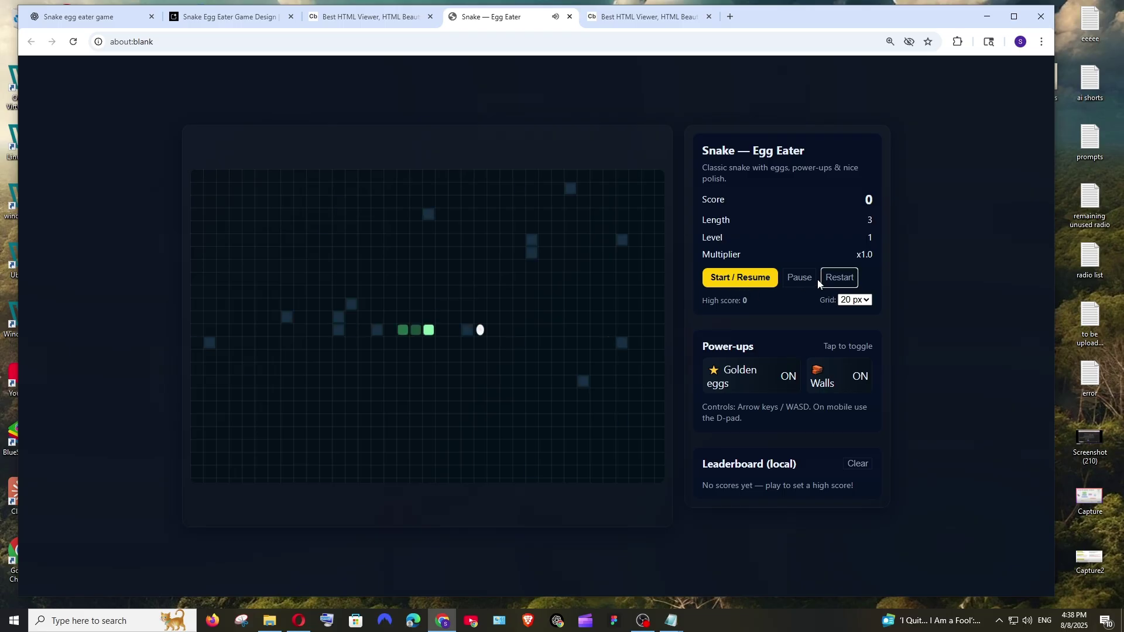
{"action": "left_click", "coordinate": [799, 277]}
{"action": "left_click", "coordinate": [739, 279]}
{"action": "key", "text": "Left"}
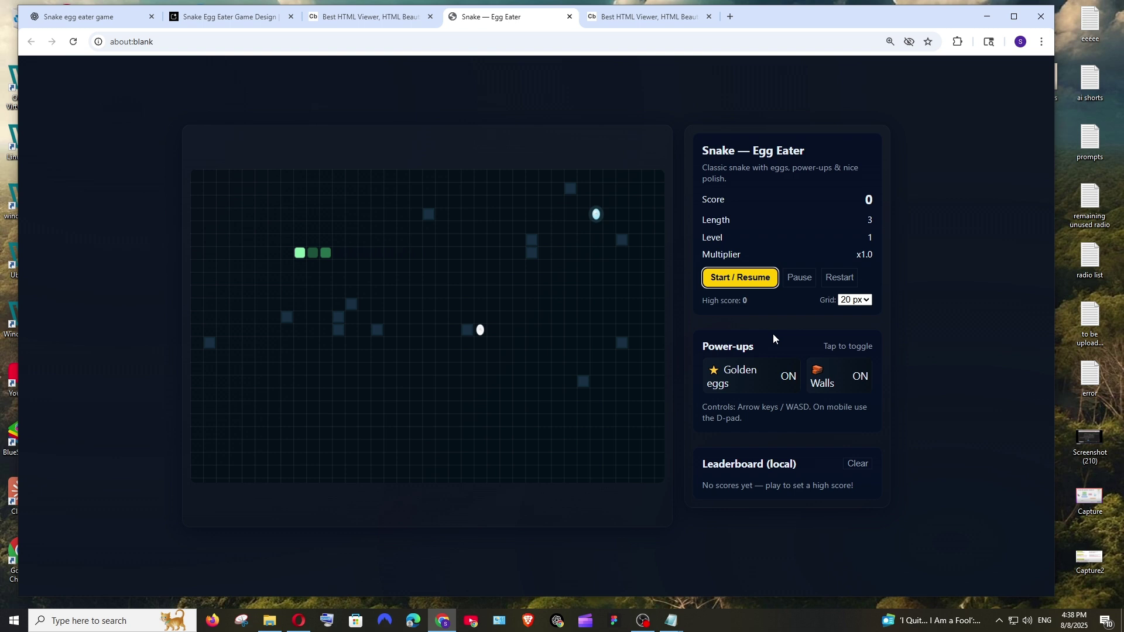
{"action": "key", "text": "Down"}
{"action": "key", "text": "Right"}
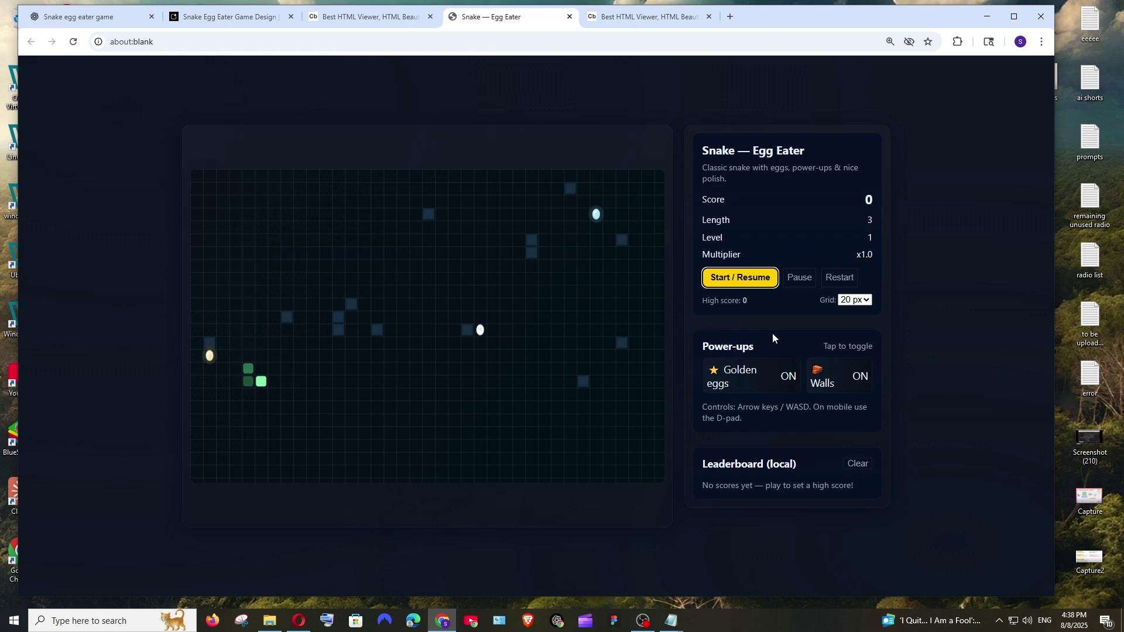
{"action": "key", "text": "Up"}
- Steer the snake to eat eggs until game over, then save UTT as the high-score name
{"action": "key", "text": "Left"}
{"action": "key", "text": "Down"}
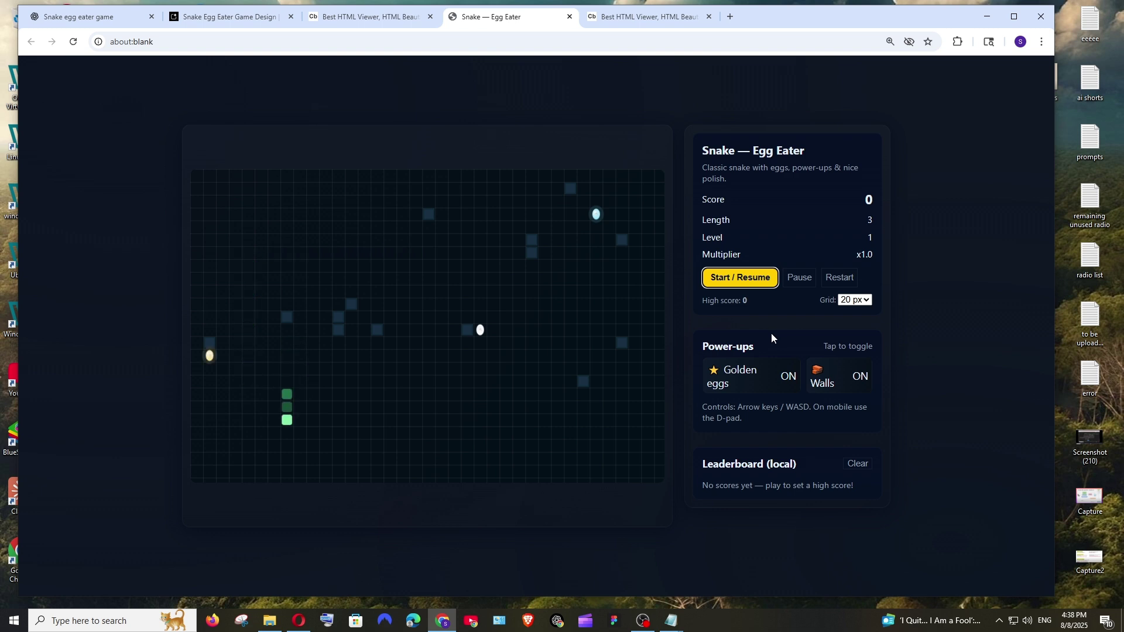
{"action": "key", "text": "Right"}
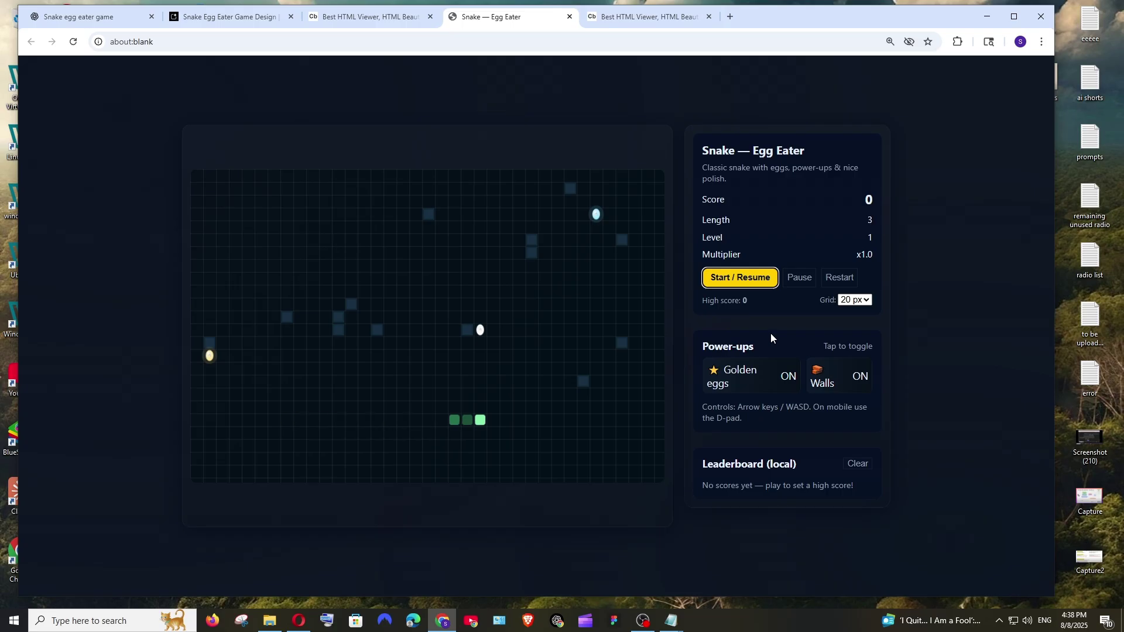
{"action": "key", "text": "Up"}
{"action": "key", "text": "Right"}
{"action": "key", "text": "Down"}
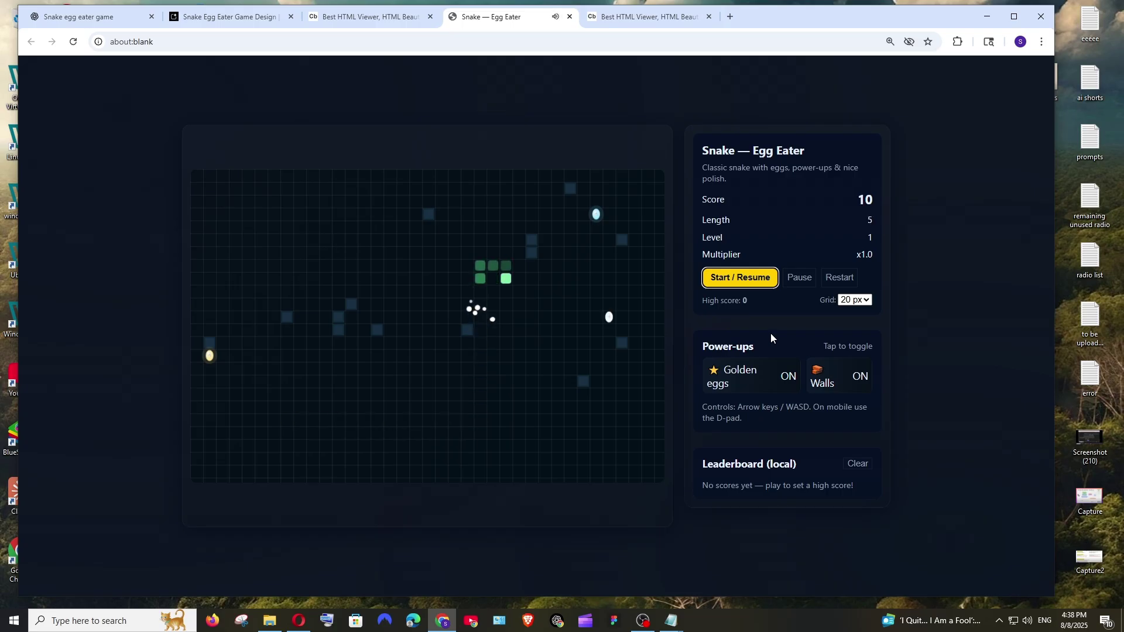
{"action": "key", "text": "Right"}
{"action": "key", "text": "Up"}
{"action": "key", "text": "Left"}
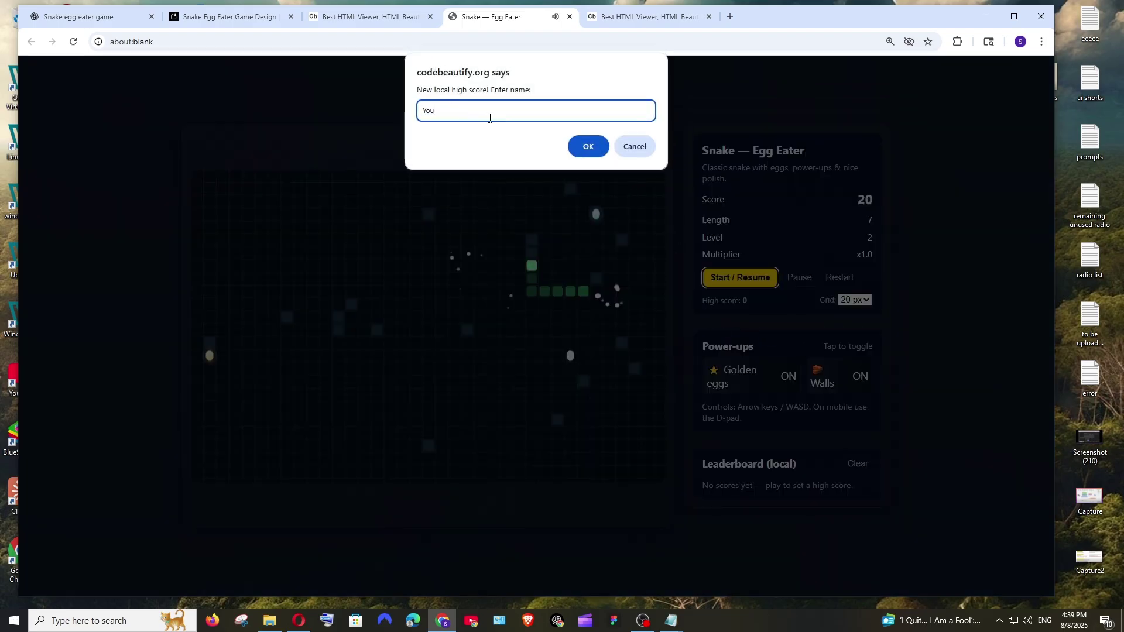
{"action": "key", "text": "BackSpace"}
{"action": "key", "text": "BackSpace"}
{"action": "key", "text": "BackSpace"}
{"action": "type", "text": "UT"}
{"action": "type", "text": "T"}
{"action": "left_click", "coordinate": [587, 147]}
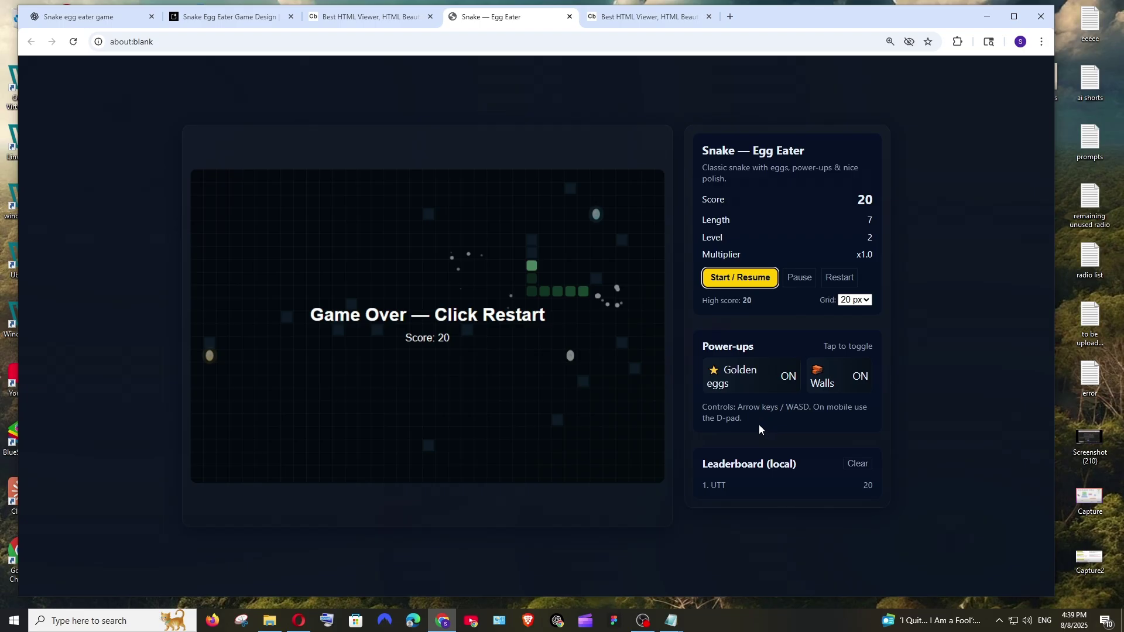
- Open the viewer's Super Snake output from Google AI Studio's code full-page in a new tab
{"action": "left_click", "coordinate": [230, 20]}
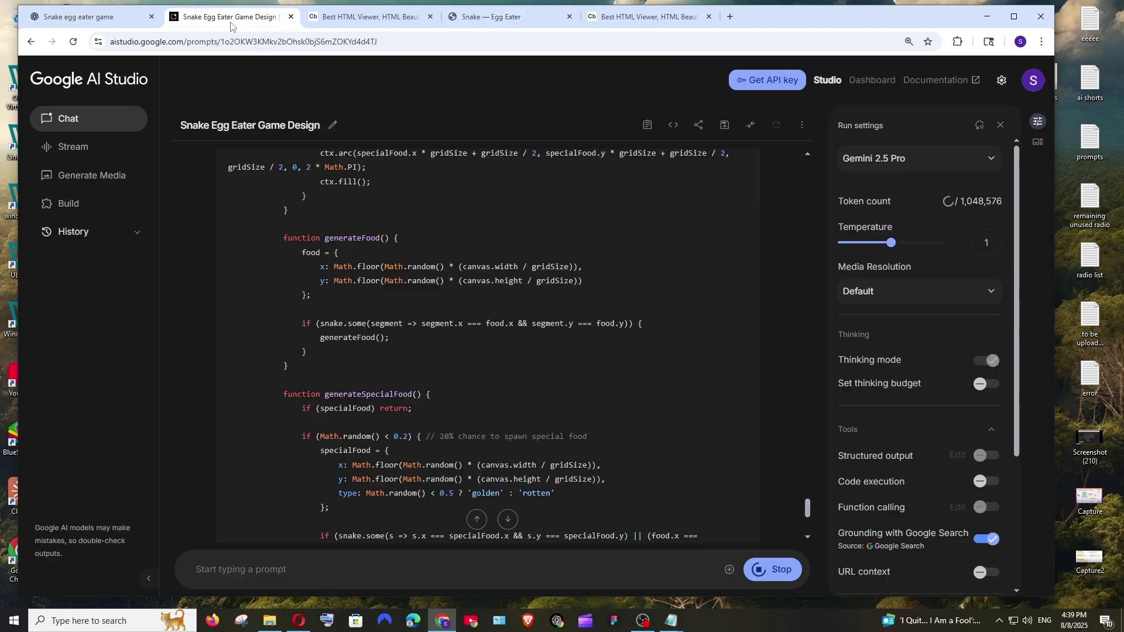
{"action": "scroll", "coordinate": [505, 329], "scroll_direction": "down", "scroll_amount": 5}
{"action": "scroll", "coordinate": [531, 335], "scroll_direction": "down", "scroll_amount": 5}
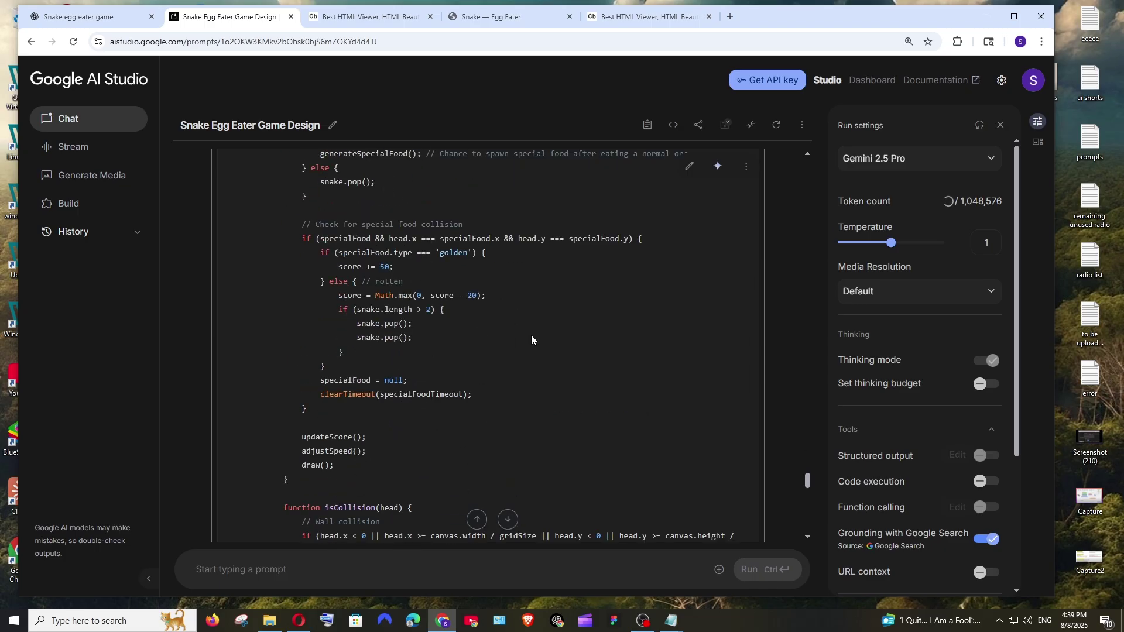
{"action": "key", "text": "ctrl+5"}
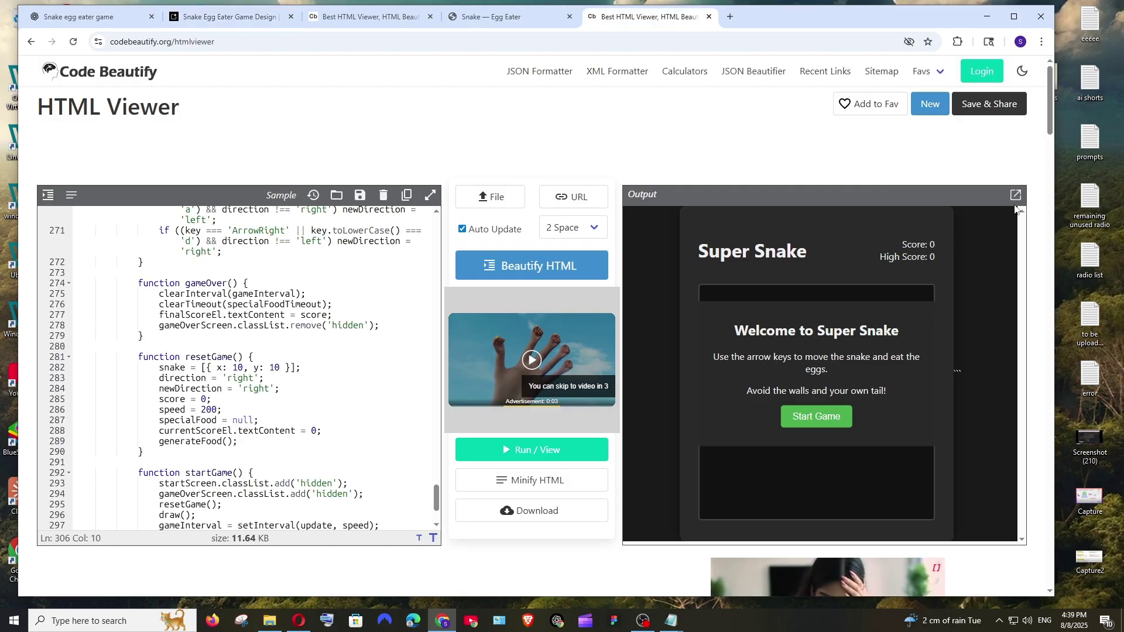
{"action": "left_click", "coordinate": [1016, 195]}
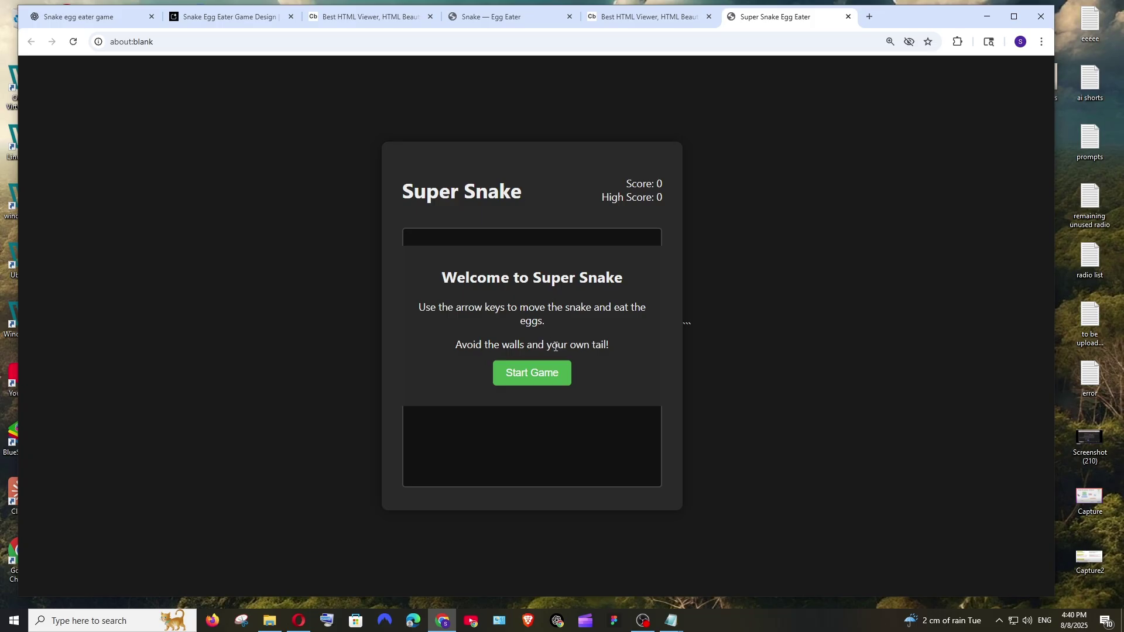
- Start a Super Snake round and steer the snake around the board
{"action": "left_click", "coordinate": [528, 374]}
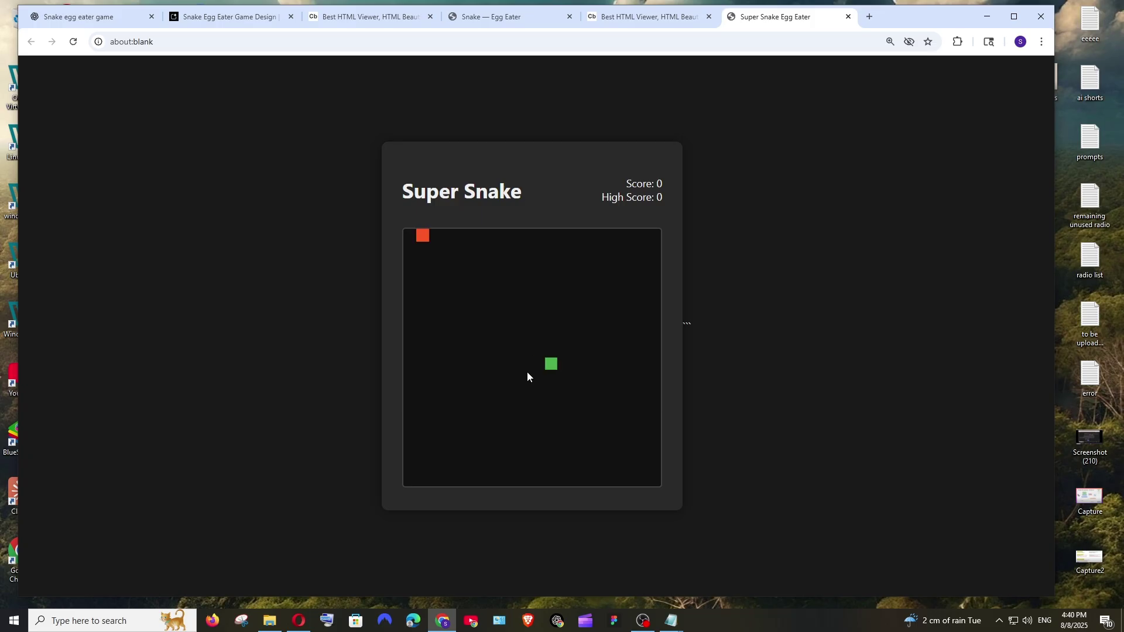
{"action": "key", "text": "Up"}
{"action": "key", "text": "Left"}
{"action": "key", "text": "Down"}
{"action": "key", "text": "Right"}
{"action": "key", "text": "Up"}
{"action": "key", "text": "Left"}
{"action": "key", "text": "Up"}
{"action": "key", "text": "Left"}
- Guide the snake to the egg and keep steering until the round ends at score 20
{"action": "key", "text": "Up"}
{"action": "key", "text": "Up"}
{"action": "key", "text": "Left"}
{"action": "key", "text": "Down"}
{"action": "key", "text": "Right"}
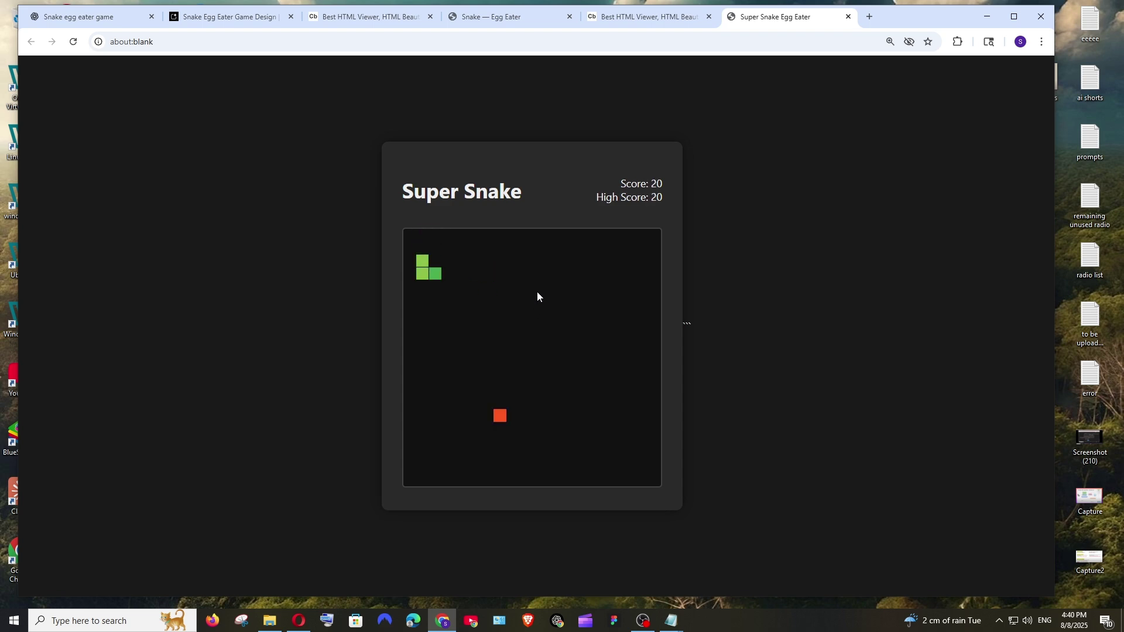
{"action": "key", "text": "Down"}
{"action": "key", "text": "Left"}
- Reorder the game tabs and flip between Super Snake and Snake — Egg Eater to compare them
{"action": "left_click", "coordinate": [659, 18]}
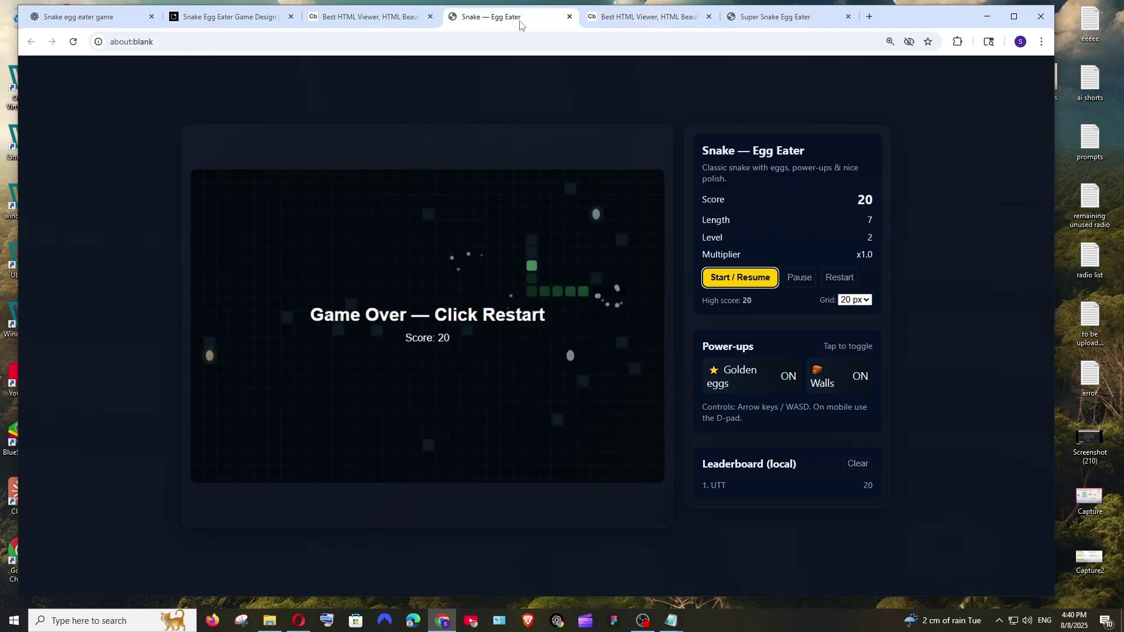
{"action": "left_click_drag", "start_coordinate": [492, 17], "coordinate": [632, 17]}
{"action": "left_click", "coordinate": [760, 12]}
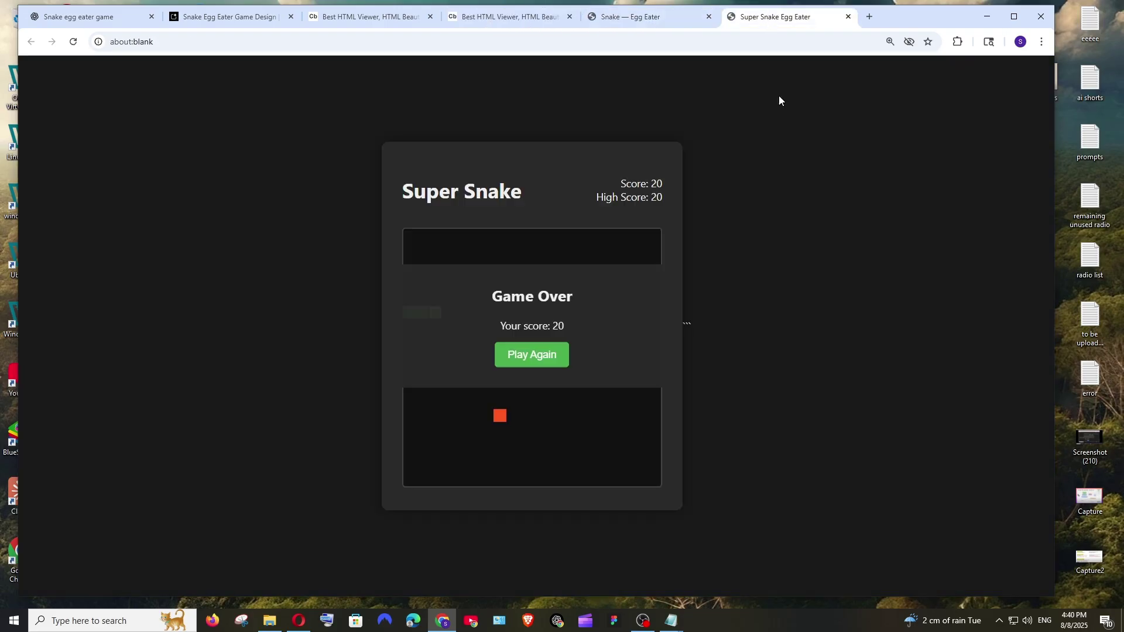
{"action": "left_click", "coordinate": [654, 16]}
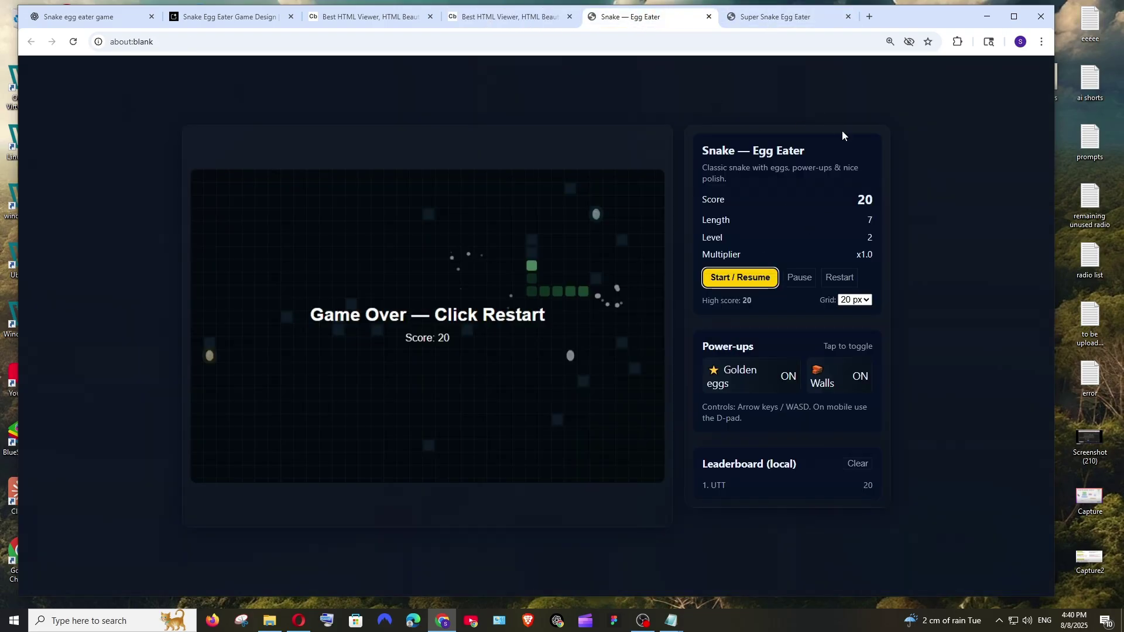
{"action": "left_click", "coordinate": [810, 17]}
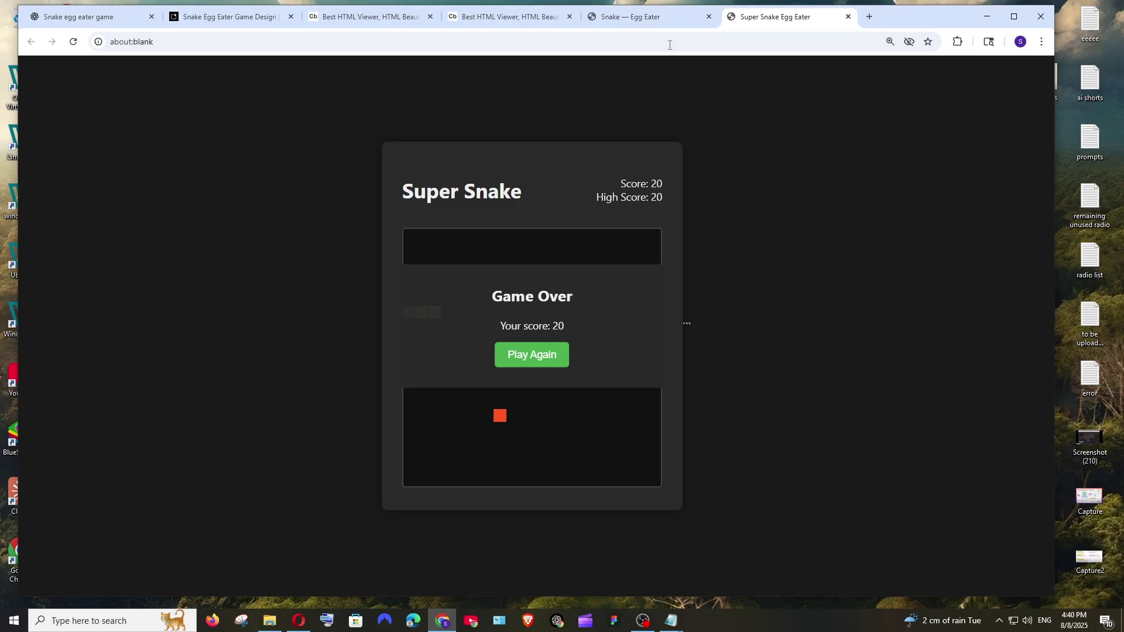
{"action": "left_click", "coordinate": [663, 18]}
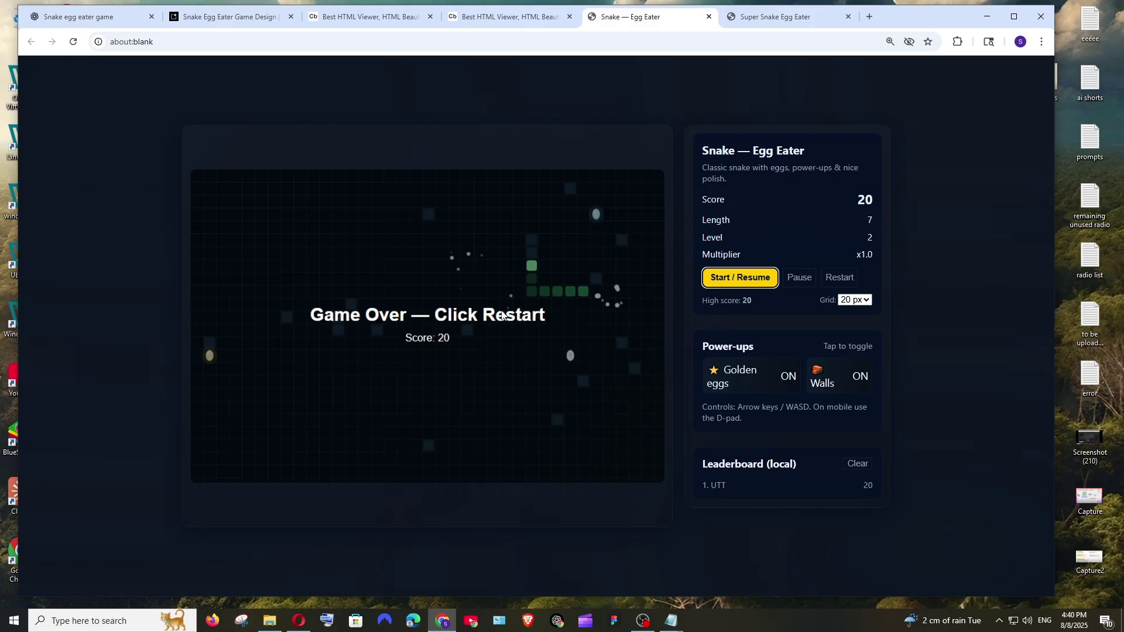
{"action": "left_click", "coordinate": [741, 22]}
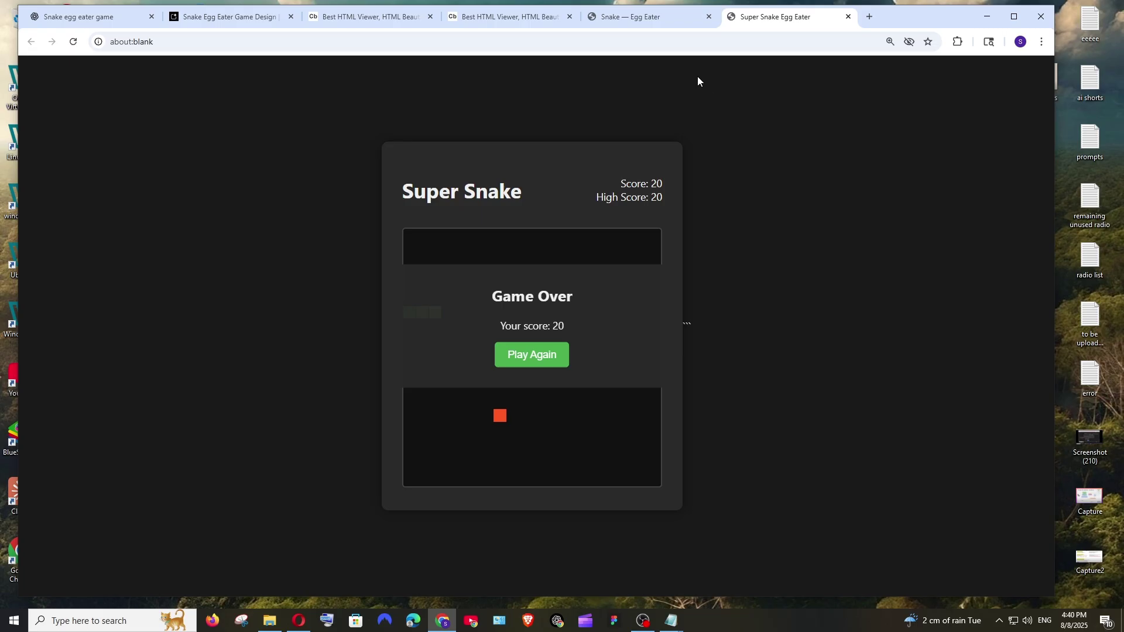
{"action": "left_click", "coordinate": [679, 22]}
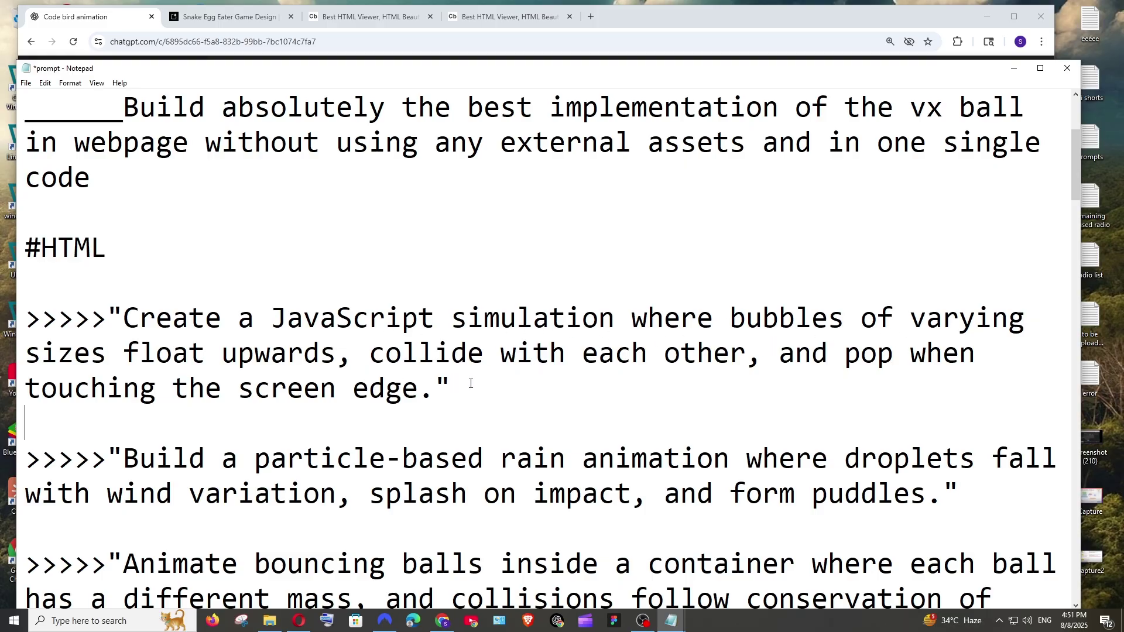
- Select the floating-bubbles simulation prompt in the Notepad notes
{"action": "left_click_drag", "start_coordinate": [470, 383], "coordinate": [134, 318]}
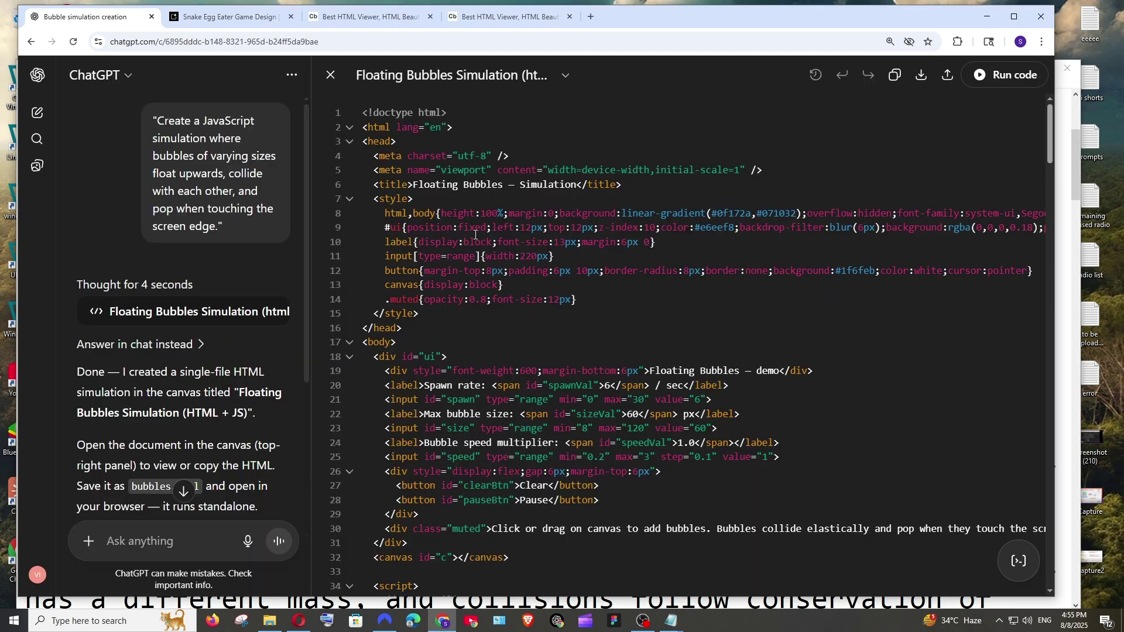
- Run the Floating Bubbles preview, add bubbles, clear them, and add new trails
{"action": "left_click", "coordinate": [1010, 77]}
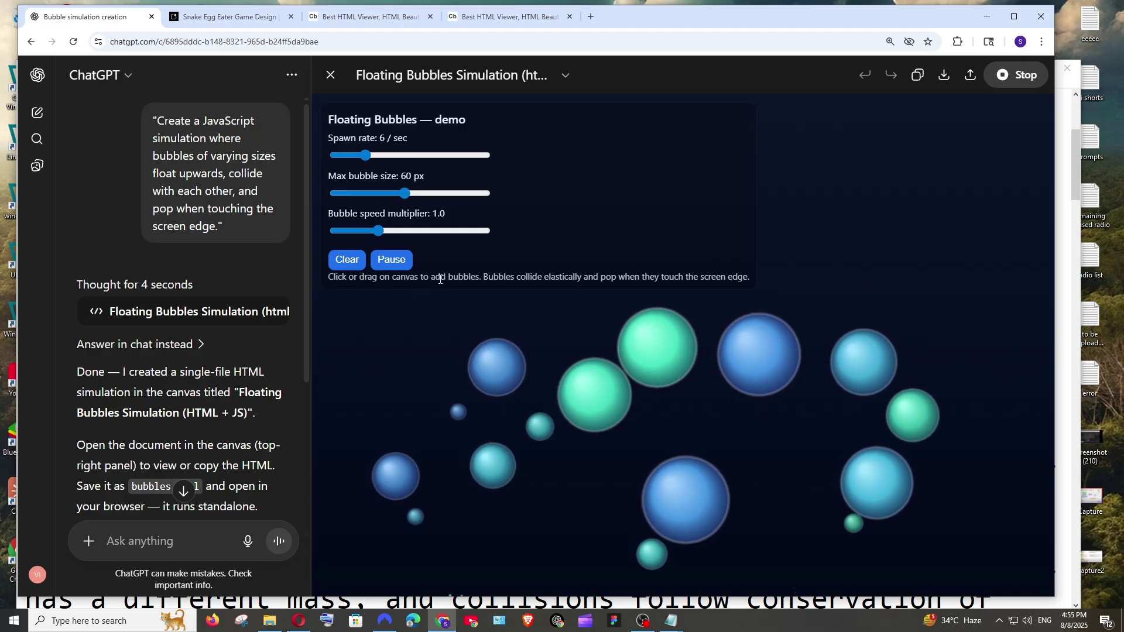
{"action": "left_click_drag", "start_coordinate": [592, 323], "coordinate": [643, 374]}
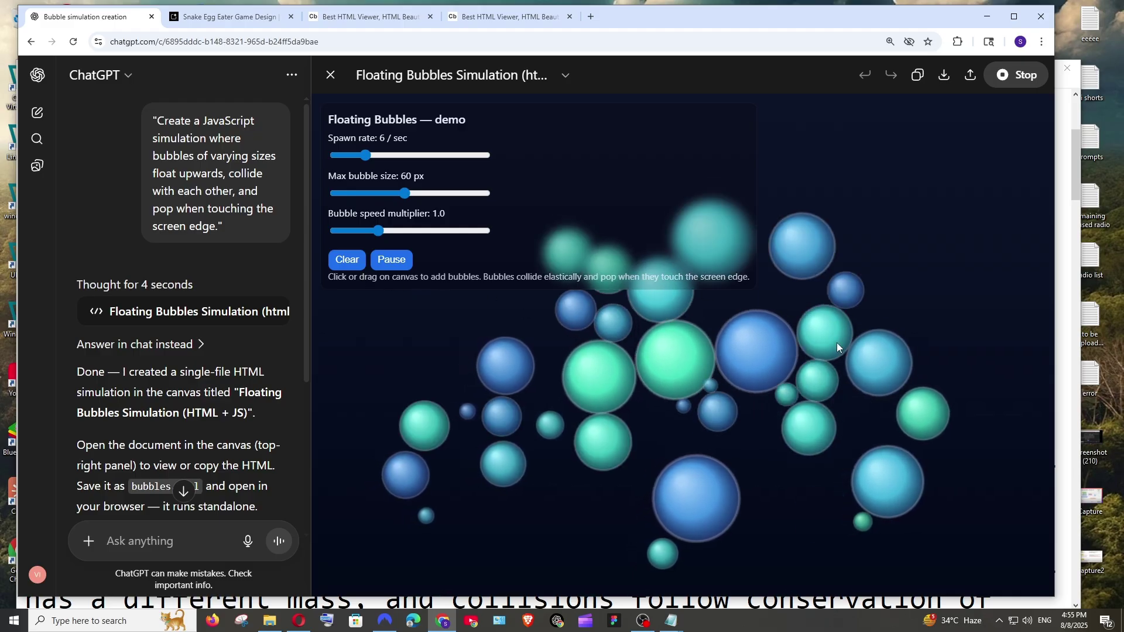
{"action": "mouse_move", "coordinate": [836, 342]}
{"action": "left_mouse_down"}
{"action": "mouse_move", "coordinate": [489, 481]}
{"action": "mouse_move", "coordinate": [729, 385]}
{"action": "mouse_move", "coordinate": [823, 363]}
{"action": "mouse_move", "coordinate": [874, 300]}
{"action": "mouse_move", "coordinate": [798, 385]}
{"action": "left_mouse_up"}
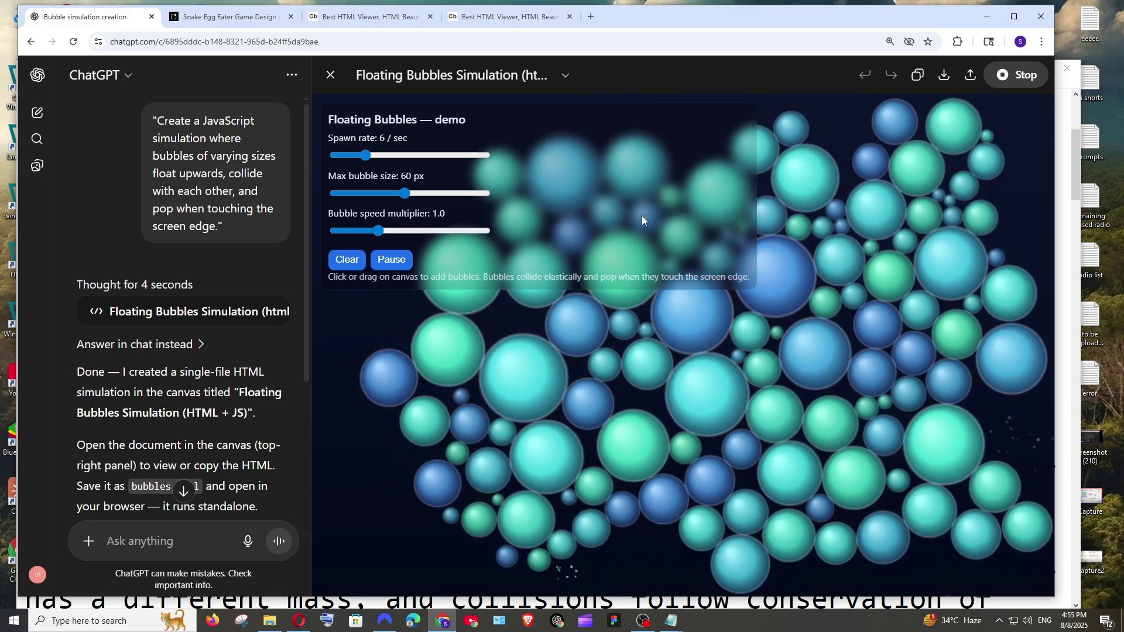
{"action": "left_click", "coordinate": [347, 259]}
{"action": "mouse_move", "coordinate": [369, 299]}
{"action": "left_mouse_down"}
{"action": "mouse_move", "coordinate": [590, 373]}
{"action": "mouse_move", "coordinate": [850, 284]}
{"action": "left_mouse_up"}
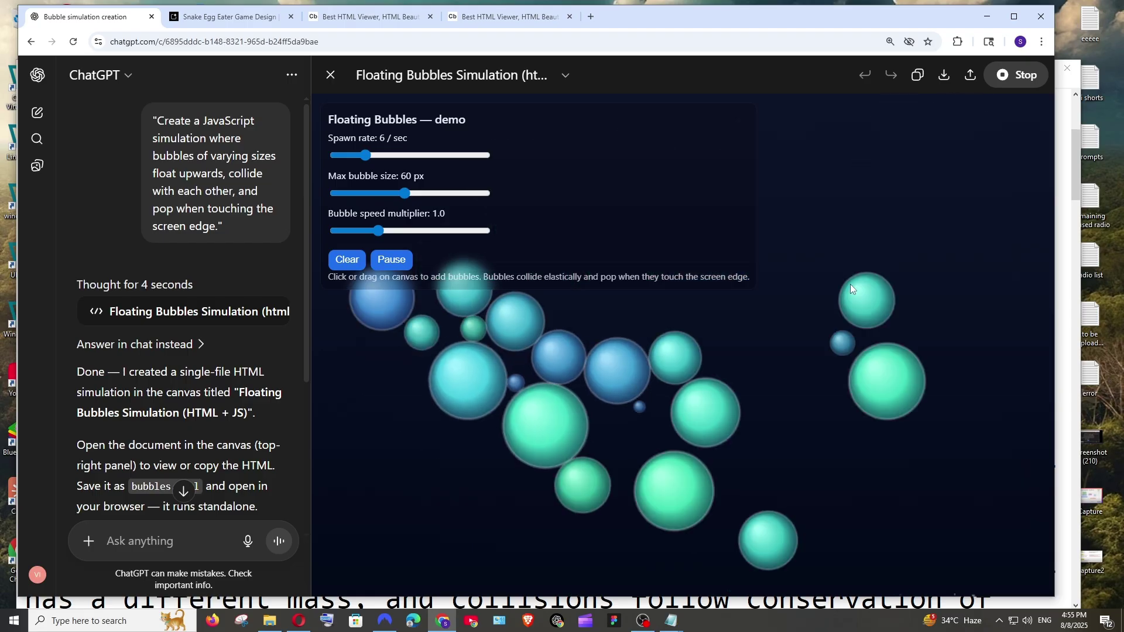
{"action": "mouse_move", "coordinate": [893, 174]}
{"action": "left_mouse_down"}
{"action": "mouse_move", "coordinate": [682, 396]}
{"action": "mouse_move", "coordinate": [485, 253]}
{"action": "left_mouse_up"}
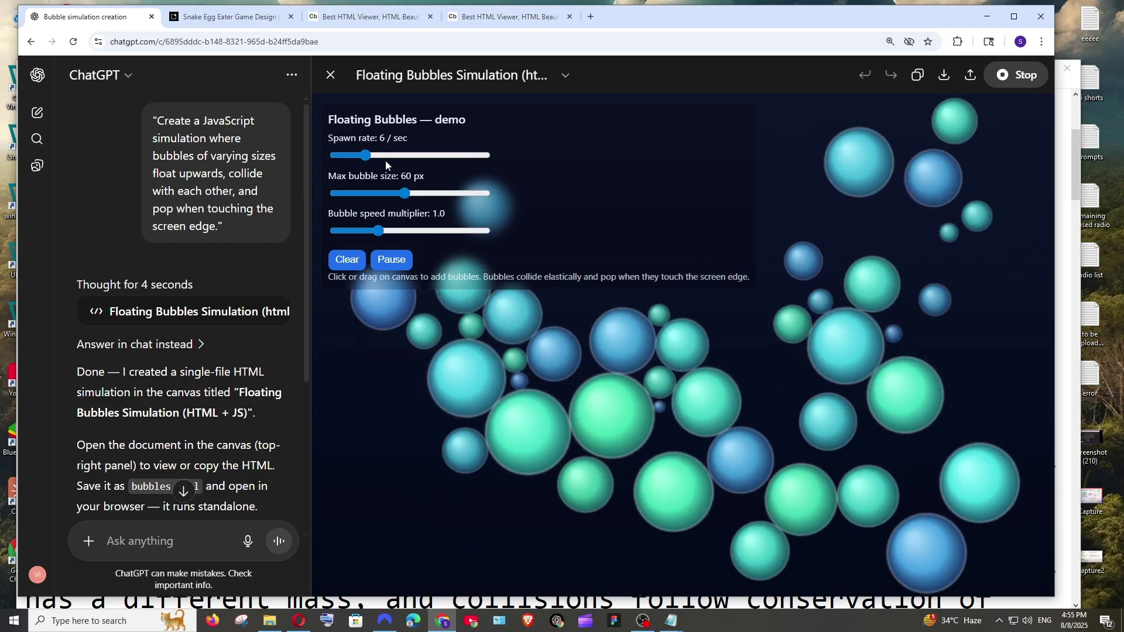
- Set spawn rate 5/s, max size 12 px and speed 2.1, adding small bubble clusters
{"action": "mouse_move", "coordinate": [364, 155]}
{"action": "left_mouse_down"}
{"action": "mouse_move", "coordinate": [439, 154]}
{"action": "mouse_move", "coordinate": [360, 155]}
{"action": "left_mouse_up"}
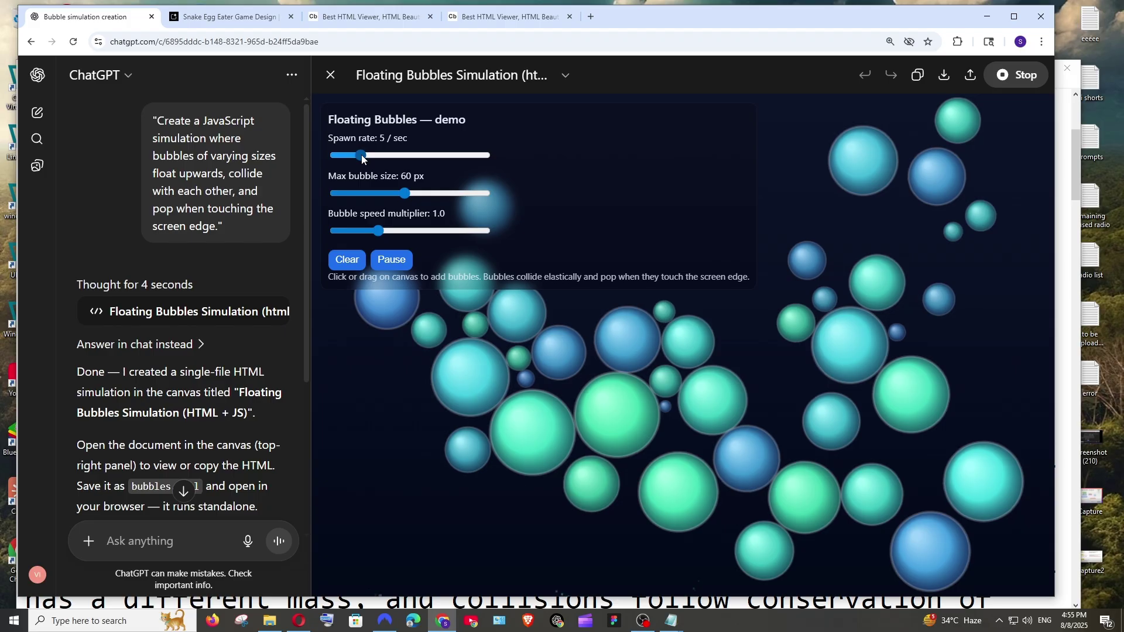
{"action": "left_click_drag", "start_coordinate": [404, 192], "coordinate": [374, 194]}
{"action": "mouse_move", "coordinate": [360, 439]}
{"action": "left_mouse_down"}
{"action": "mouse_move", "coordinate": [450, 520]}
{"action": "mouse_move", "coordinate": [550, 539]}
{"action": "left_mouse_up"}
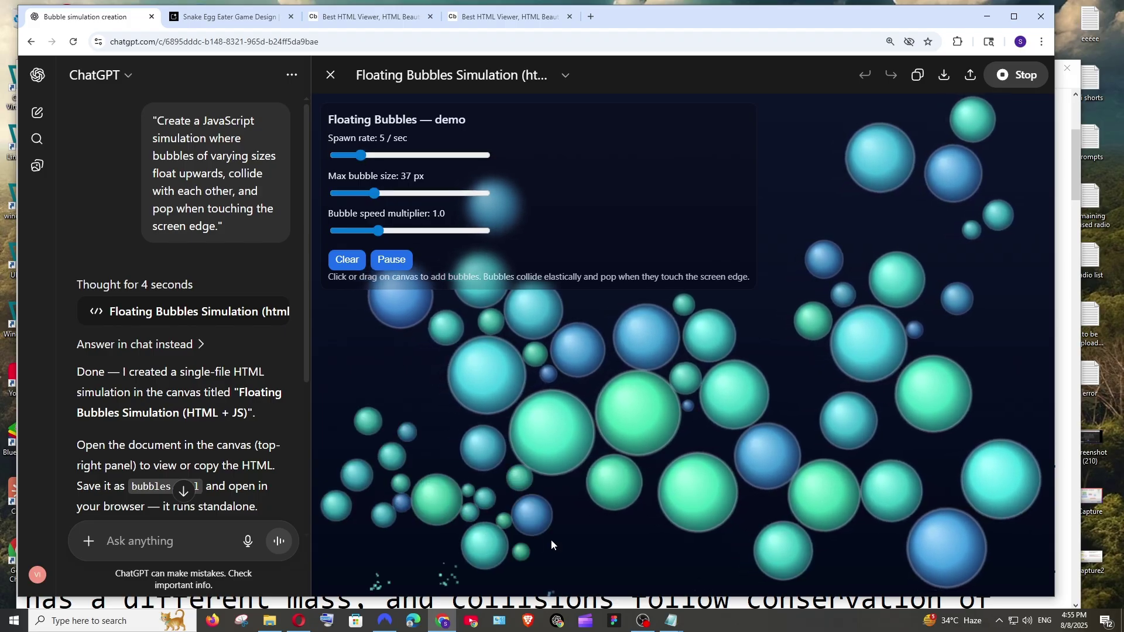
{"action": "left_click_drag", "start_coordinate": [369, 192], "coordinate": [339, 192]}
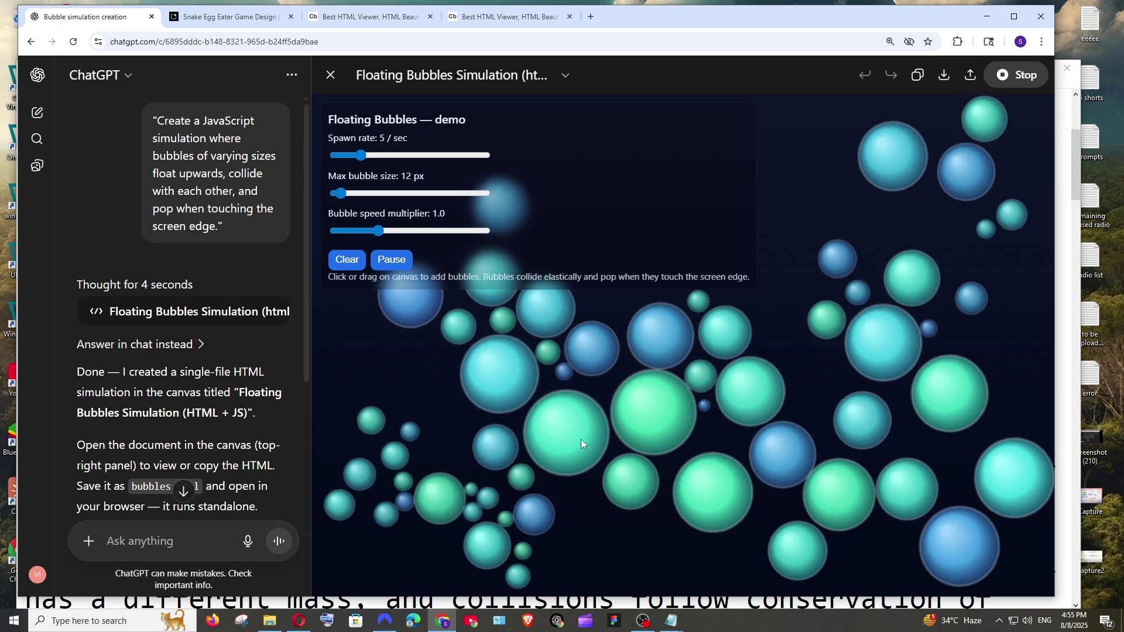
{"action": "left_click_drag", "start_coordinate": [595, 545], "coordinate": [642, 560]}
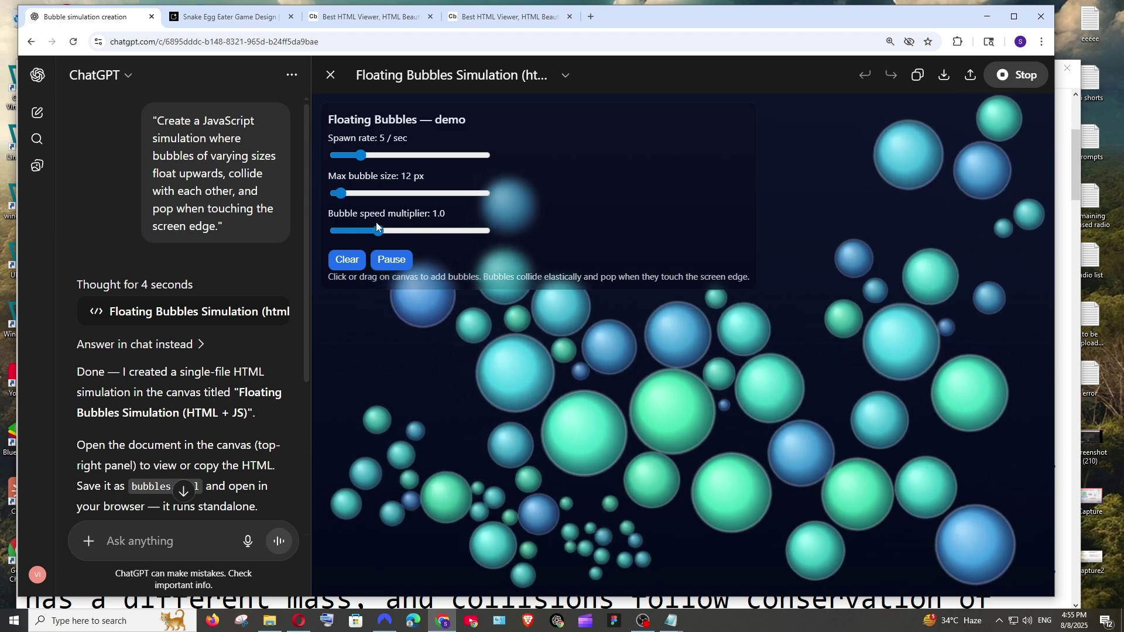
{"action": "left_click_drag", "start_coordinate": [451, 236], "coordinate": [437, 230]}
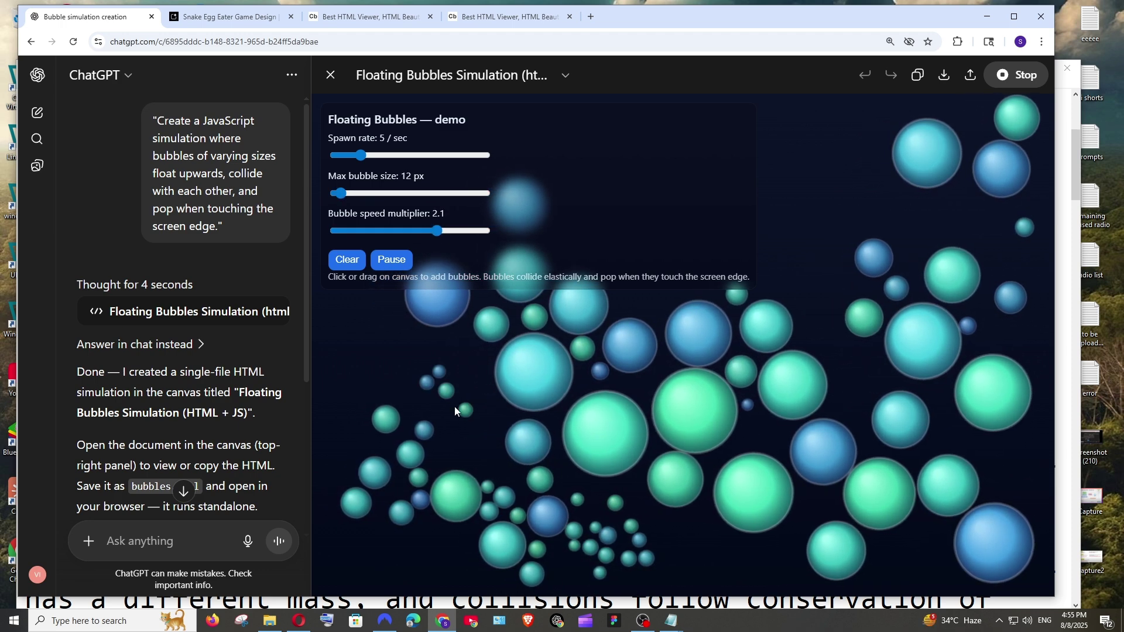
{"action": "left_click_drag", "start_coordinate": [454, 406], "coordinate": [501, 392]}
{"action": "mouse_move", "coordinate": [782, 196]}
{"action": "left_mouse_down"}
{"action": "mouse_move", "coordinate": [862, 257]}
{"action": "mouse_move", "coordinate": [559, 461]}
{"action": "left_mouse_up"}
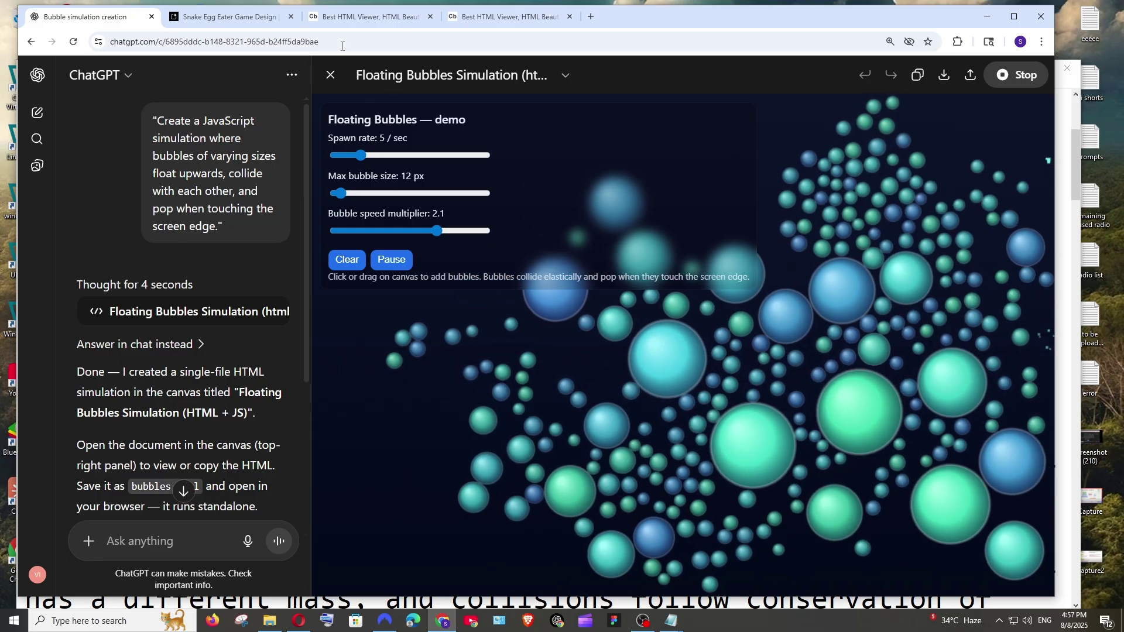
{"action": "left_click", "coordinate": [225, 17]}
{"action": "scroll", "coordinate": [388, 312], "scroll_direction": "up", "scroll_amount": 5}
{"action": "scroll", "coordinate": [402, 316], "scroll_direction": "up", "scroll_amount": 5}
{"action": "scroll", "coordinate": [408, 318], "scroll_direction": "up", "scroll_amount": 5}
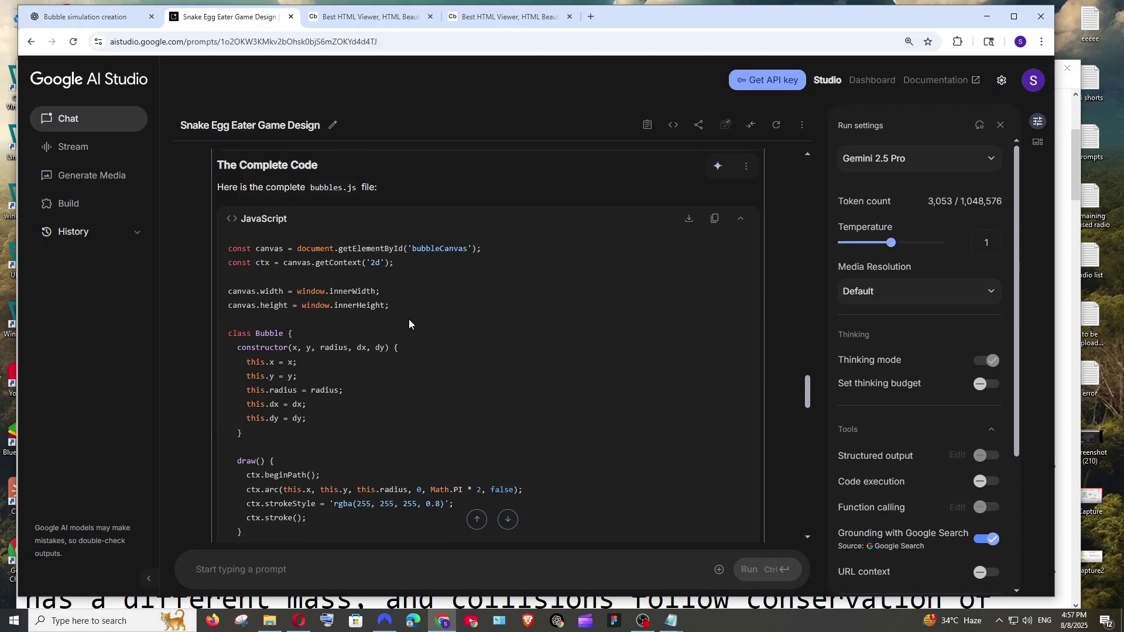
{"action": "scroll", "coordinate": [408, 319], "scroll_direction": "up", "scroll_amount": 5}
{"action": "scroll", "coordinate": [409, 319], "scroll_direction": "down", "scroll_amount": 4}
{"action": "scroll", "coordinate": [408, 319], "scroll_direction": "up", "scroll_amount": 4}
{"action": "scroll", "coordinate": [413, 338], "scroll_direction": "up", "scroll_amount": 3}
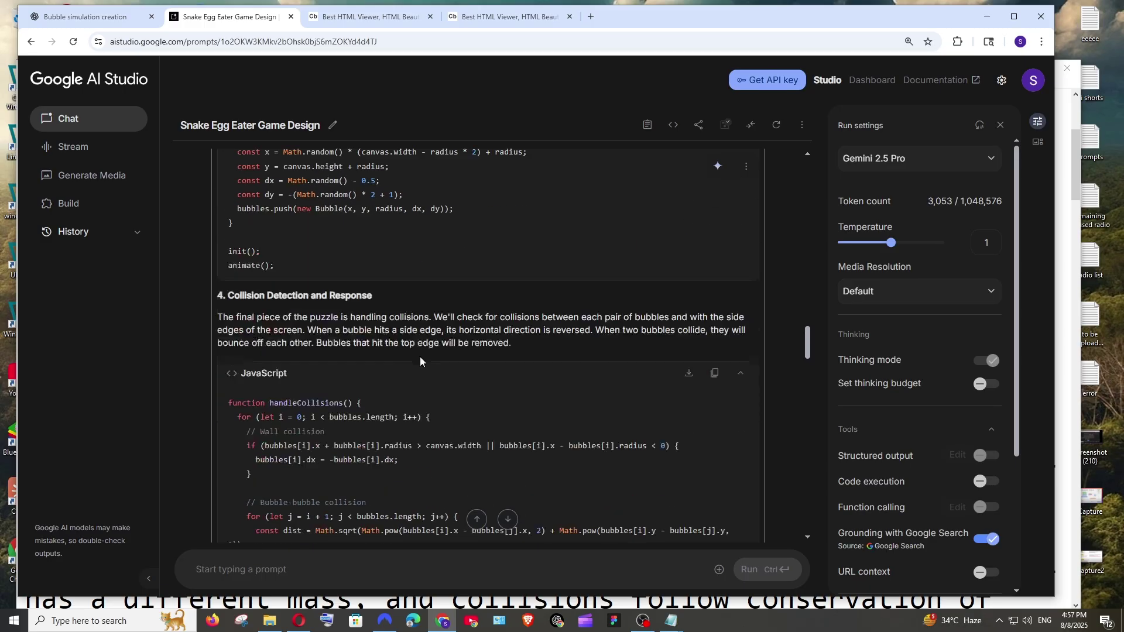
{"action": "key", "text": "ctrl+Tab"}
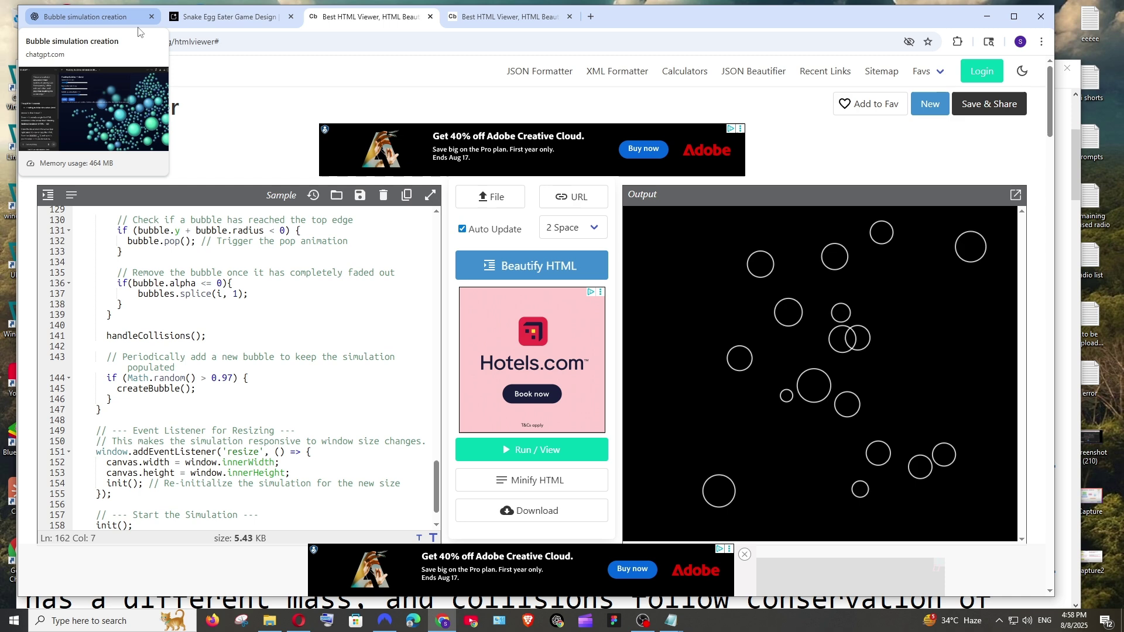
{"action": "left_click", "coordinate": [138, 17]}
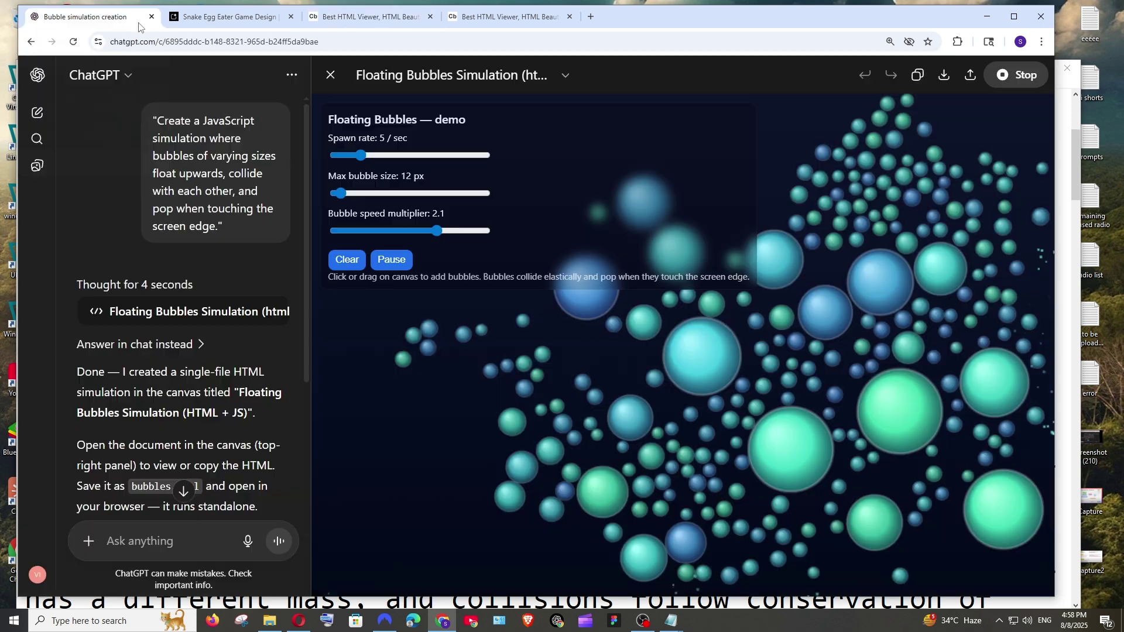
- Bring the prompt notes forward and select the falling-letters animation prompt
{"action": "key", "text": "alt+Tab"}
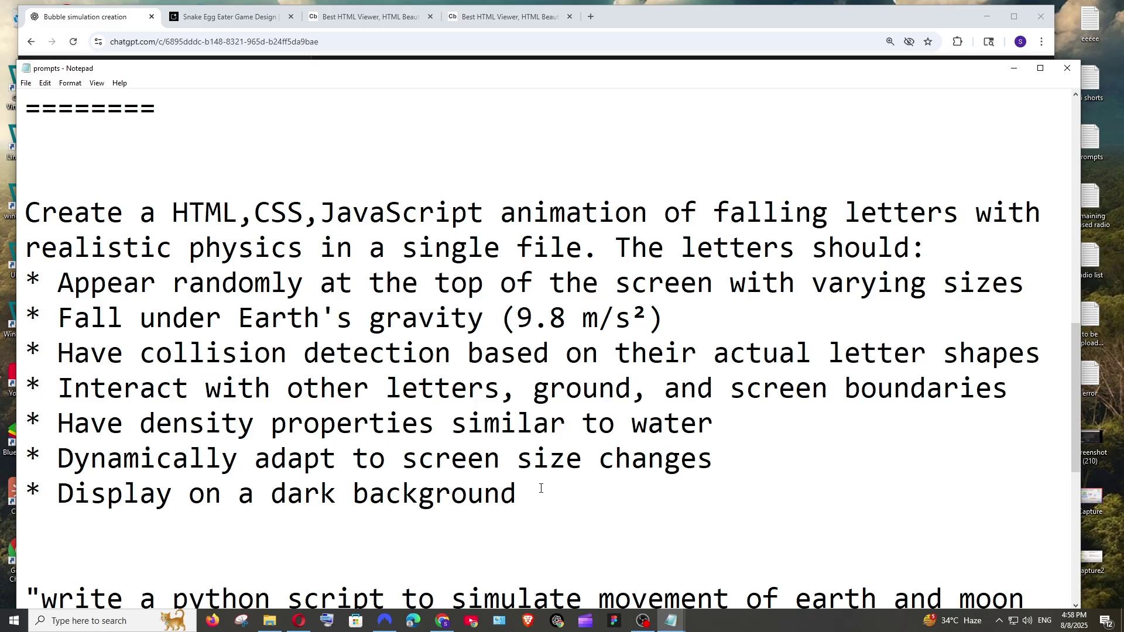
{"action": "left_click_drag", "start_coordinate": [559, 493], "coordinate": [239, 317]}
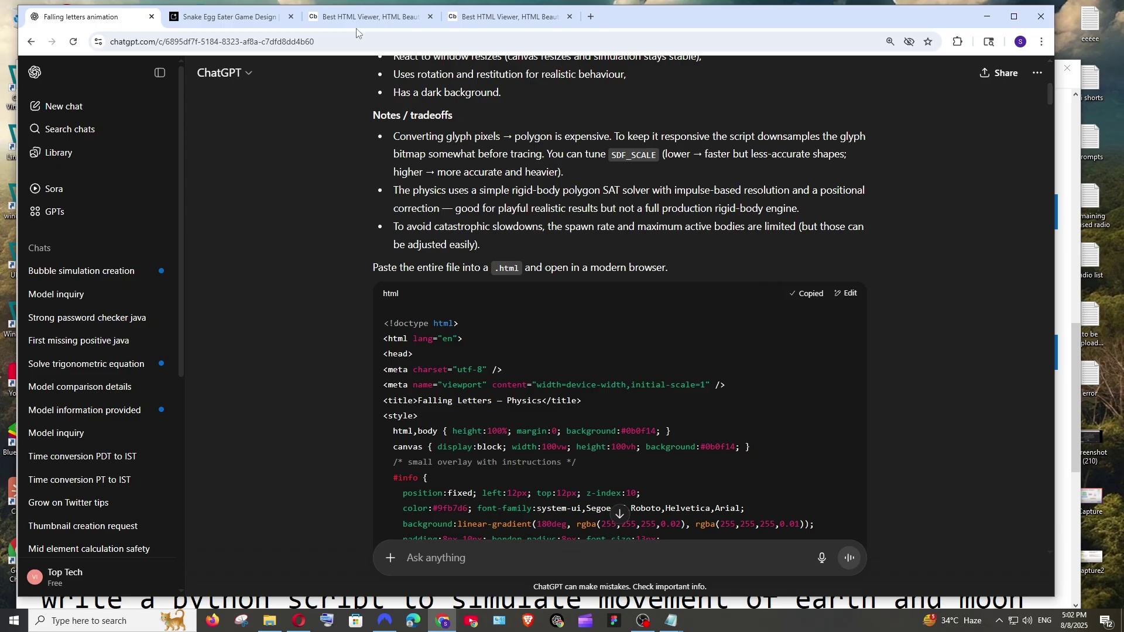
- Paste ChatGPT's Falling Letters code into the HTML Viewer and click the canvas to drop letters
{"action": "left_click", "coordinate": [360, 17]}
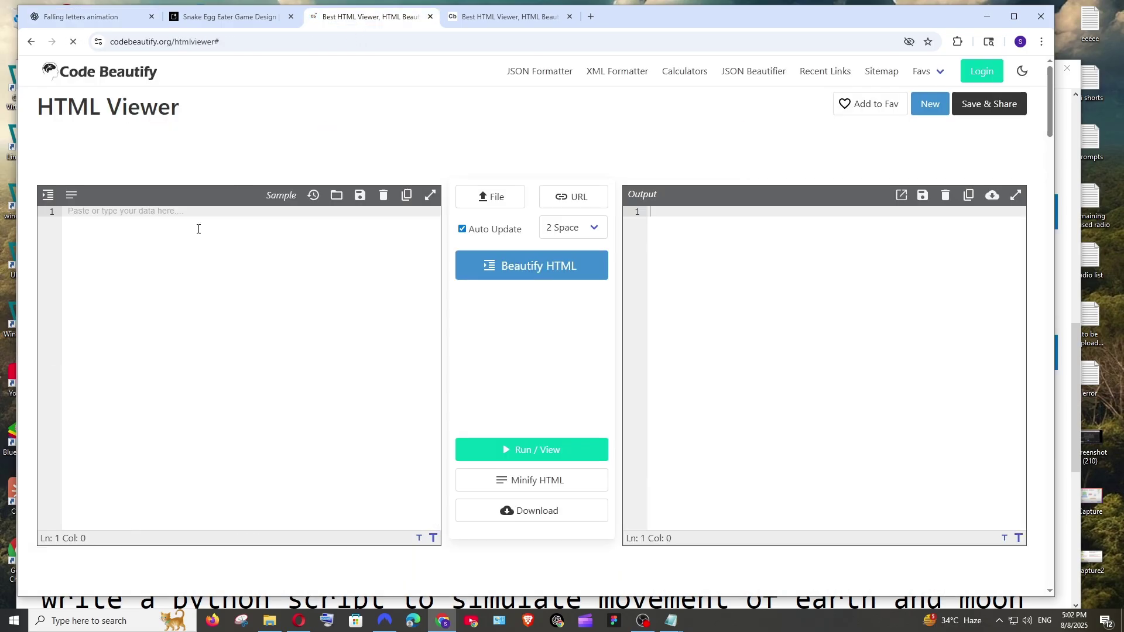
{"action": "key", "text": "ctrl+v"}
{"action": "scroll", "coordinate": [264, 351], "scroll_direction": "up", "scroll_amount": 3}
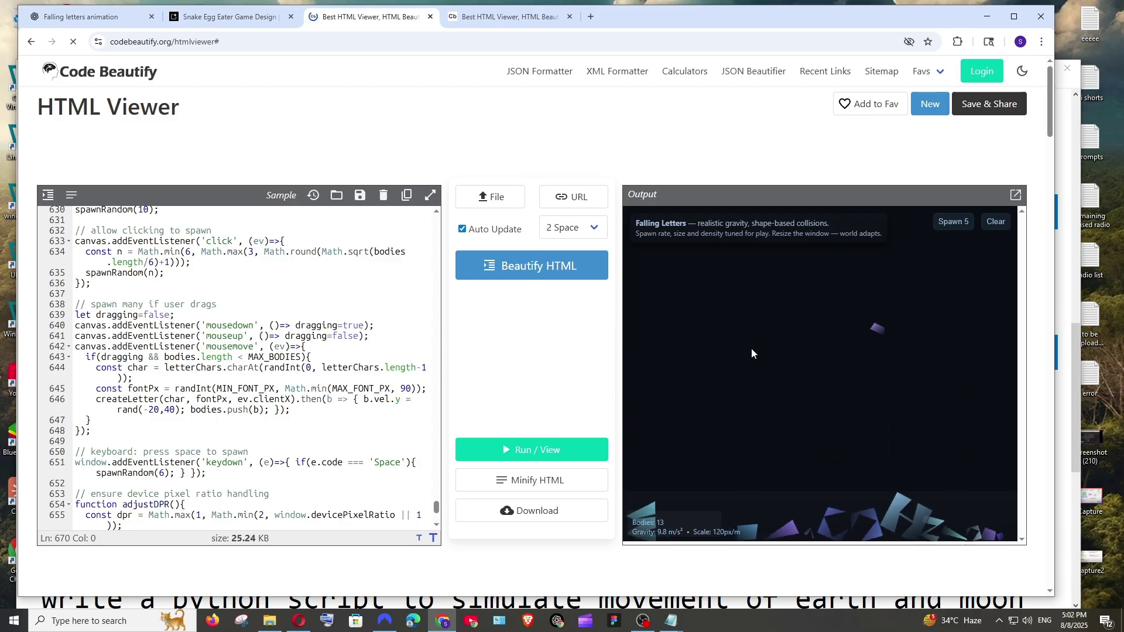
{"action": "left_click", "coordinate": [961, 227]}
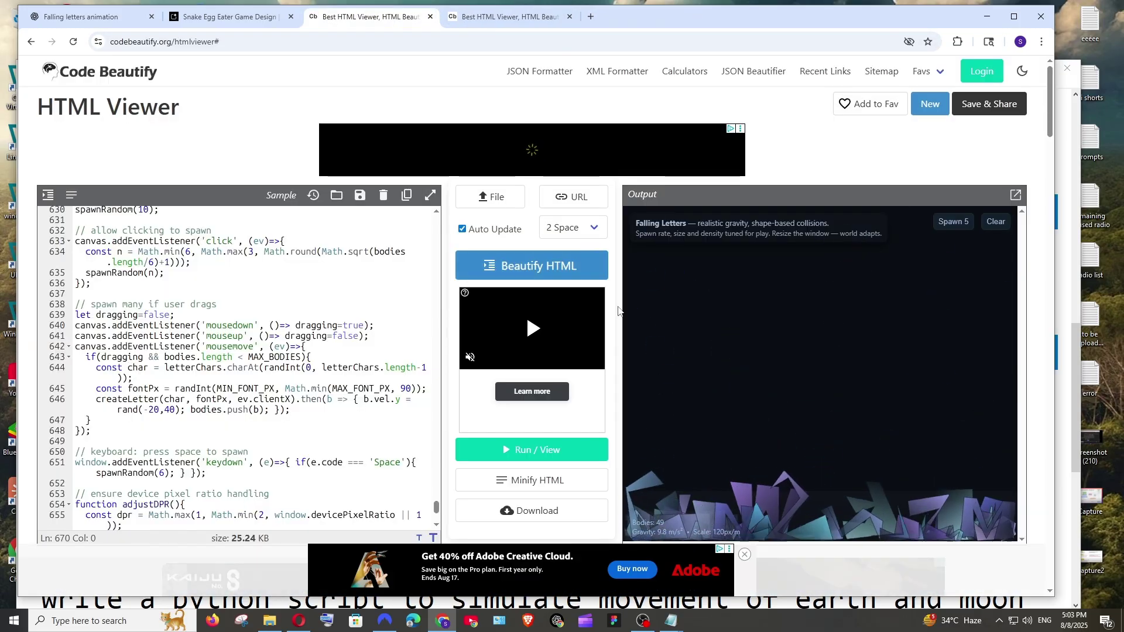
- Replace the old bird code in the second HTML viewer with Gemini's falling-letters HTML
{"action": "left_click", "coordinate": [247, 21]}
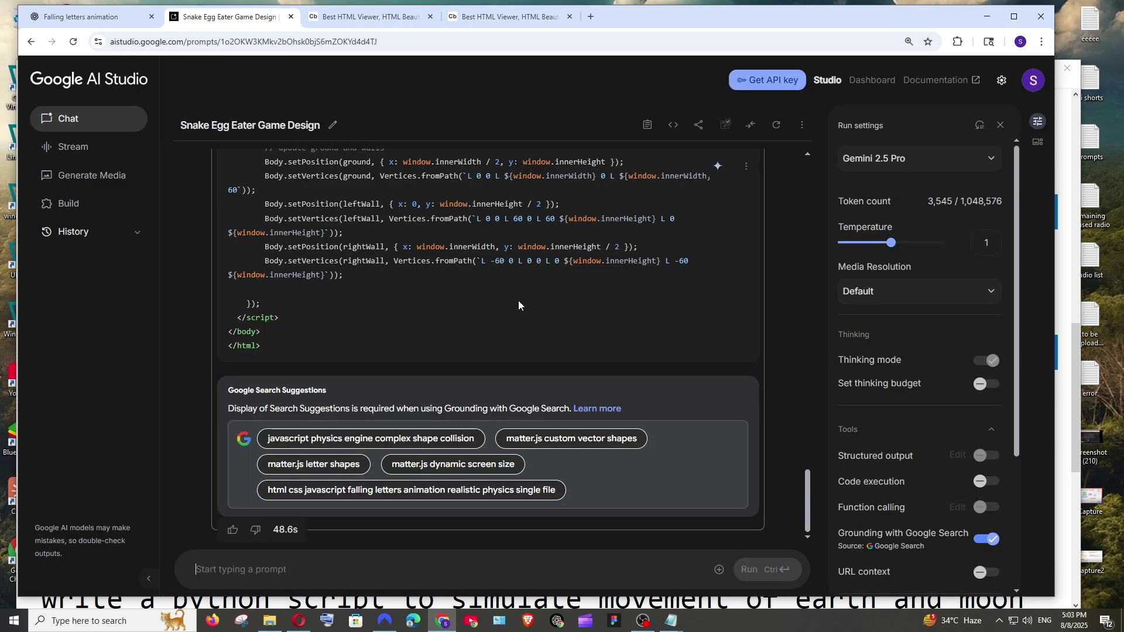
{"action": "scroll", "coordinate": [564, 329], "scroll_direction": "up", "scroll_amount": 10}
{"action": "scroll", "coordinate": [586, 333], "scroll_direction": "up", "scroll_amount": 10}
{"action": "scroll", "coordinate": [587, 332], "scroll_direction": "up", "scroll_amount": 10}
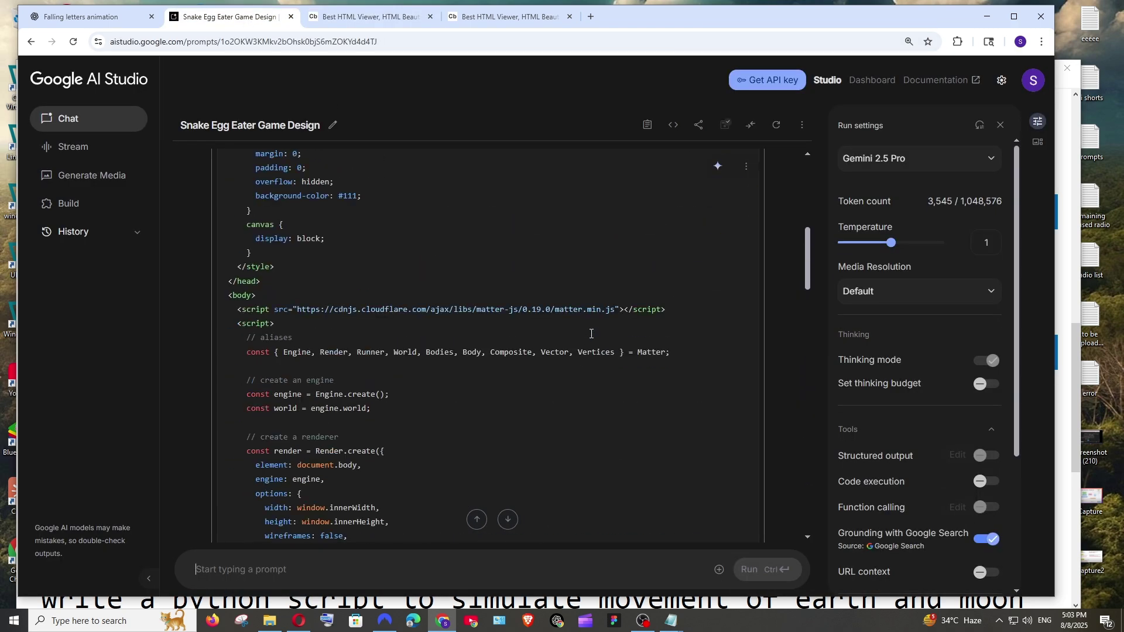
{"action": "scroll", "coordinate": [591, 333], "scroll_direction": "up", "scroll_amount": 5}
{"action": "scroll", "coordinate": [591, 333], "scroll_direction": "up", "scroll_amount": 2}
{"action": "left_click", "coordinate": [713, 274]}
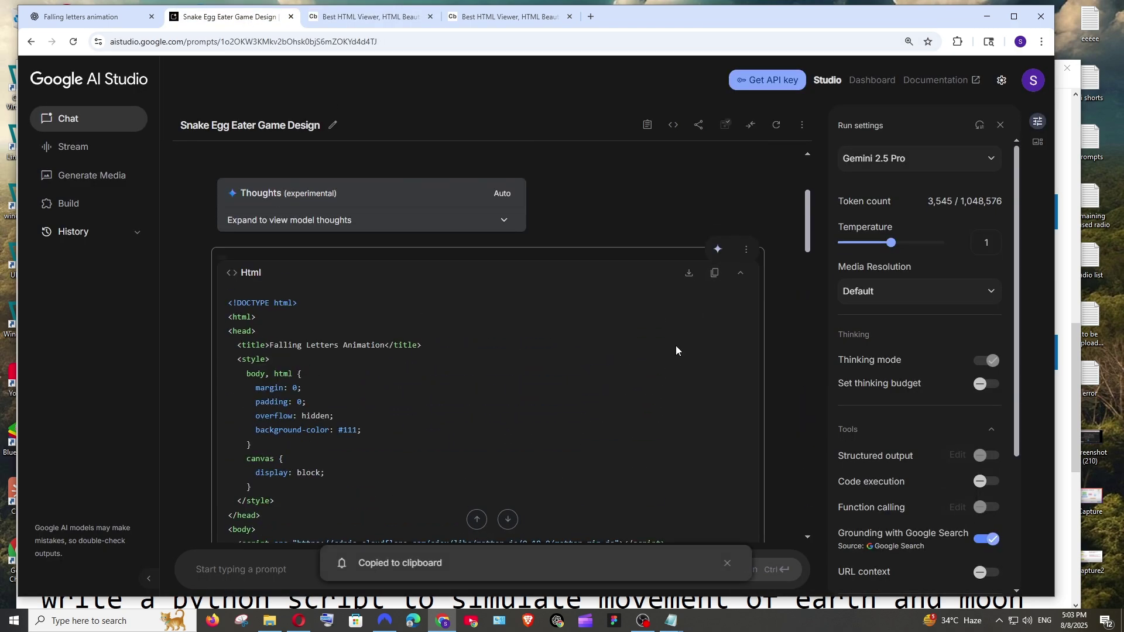
{"action": "left_click", "coordinate": [509, 16]}
{"action": "key", "text": "ctrl+a"}
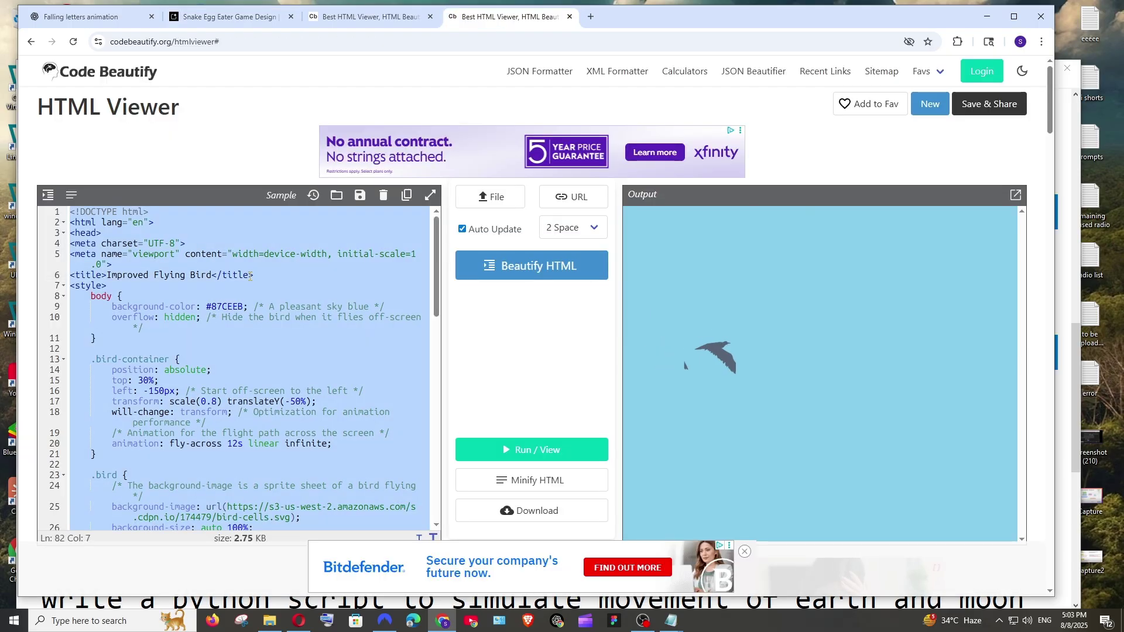
{"action": "key", "text": "BackSpace"}
{"action": "key", "text": "ctrl+v"}
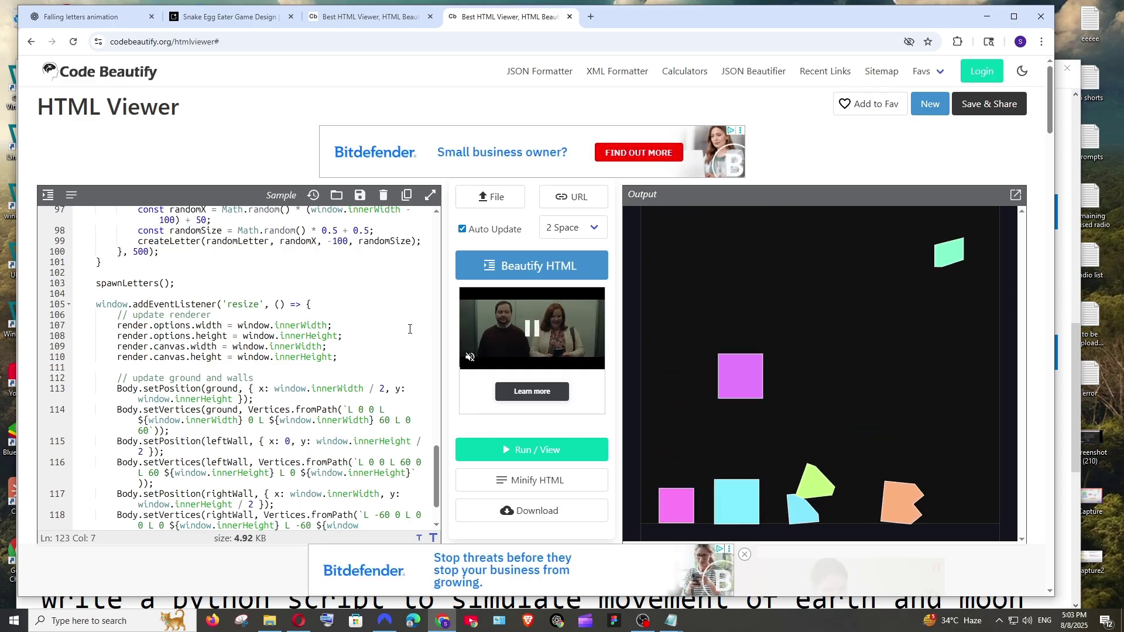
{"action": "scroll", "coordinate": [357, 329], "scroll_direction": "down", "scroll_amount": 1}
{"action": "scroll", "coordinate": [357, 329], "scroll_direction": "down", "scroll_amount": 1}
{"action": "scroll", "coordinate": [360, 327], "scroll_direction": "up", "scroll_amount": 3}
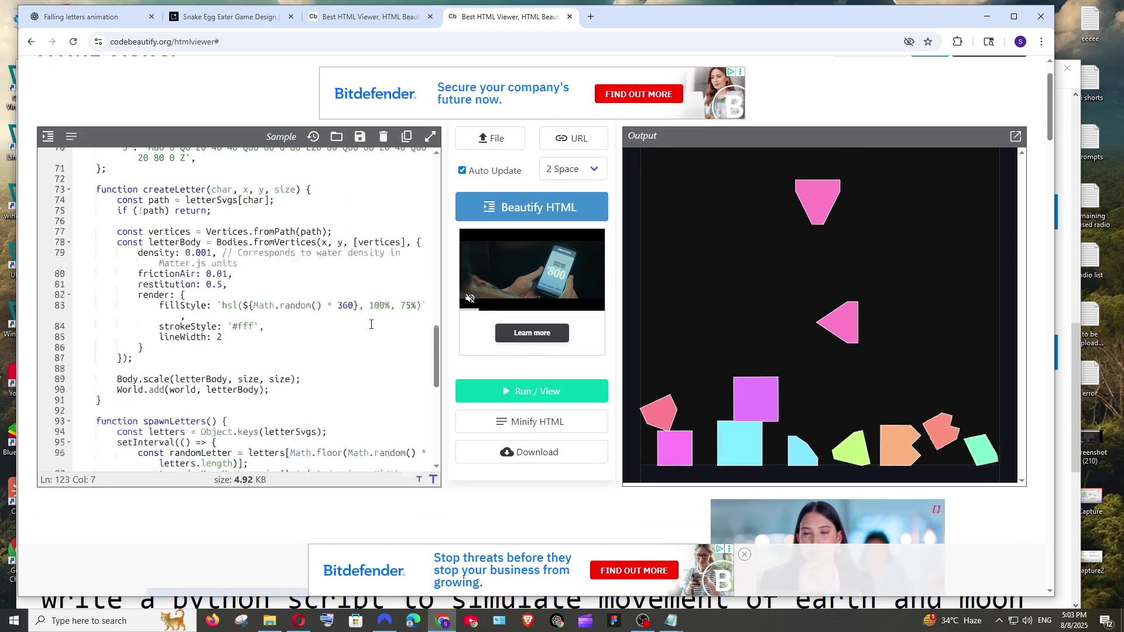
{"action": "scroll", "coordinate": [365, 325], "scroll_direction": "up", "scroll_amount": 4}
{"action": "scroll", "coordinate": [371, 324], "scroll_direction": "up", "scroll_amount": 3}
{"action": "scroll", "coordinate": [371, 324], "scroll_direction": "up", "scroll_amount": 3}
{"action": "scroll", "coordinate": [372, 323], "scroll_direction": "up", "scroll_amount": 1}
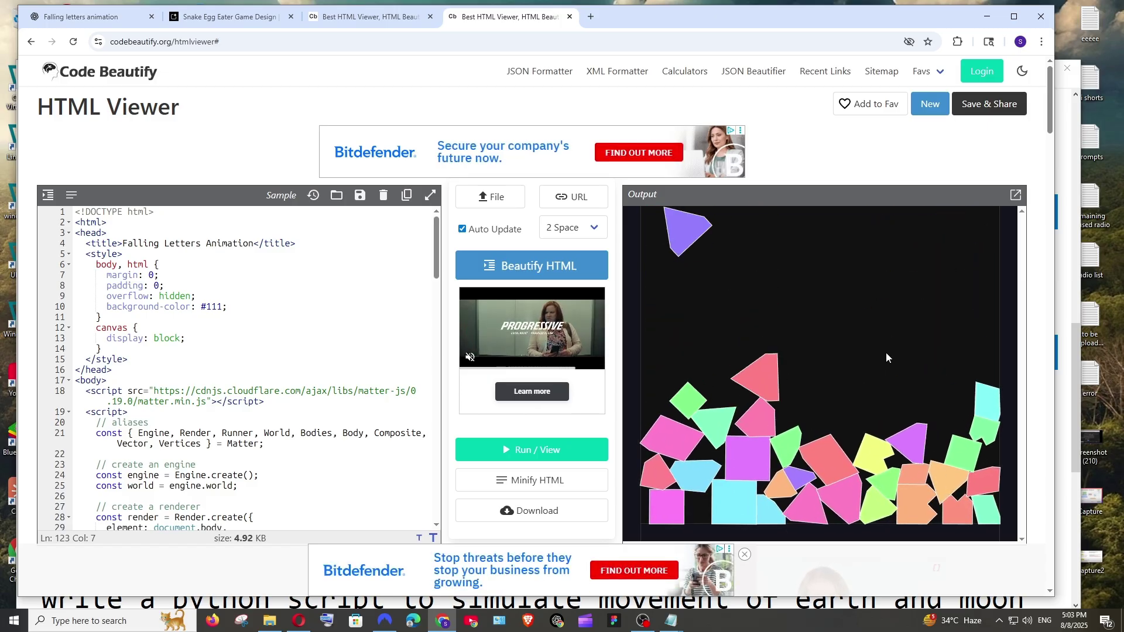
- Compare ChatGPT's and Gemini's falling-letters outputs, then bring up LeetCode's Number of Digit One
{"action": "left_click", "coordinate": [379, 29]}
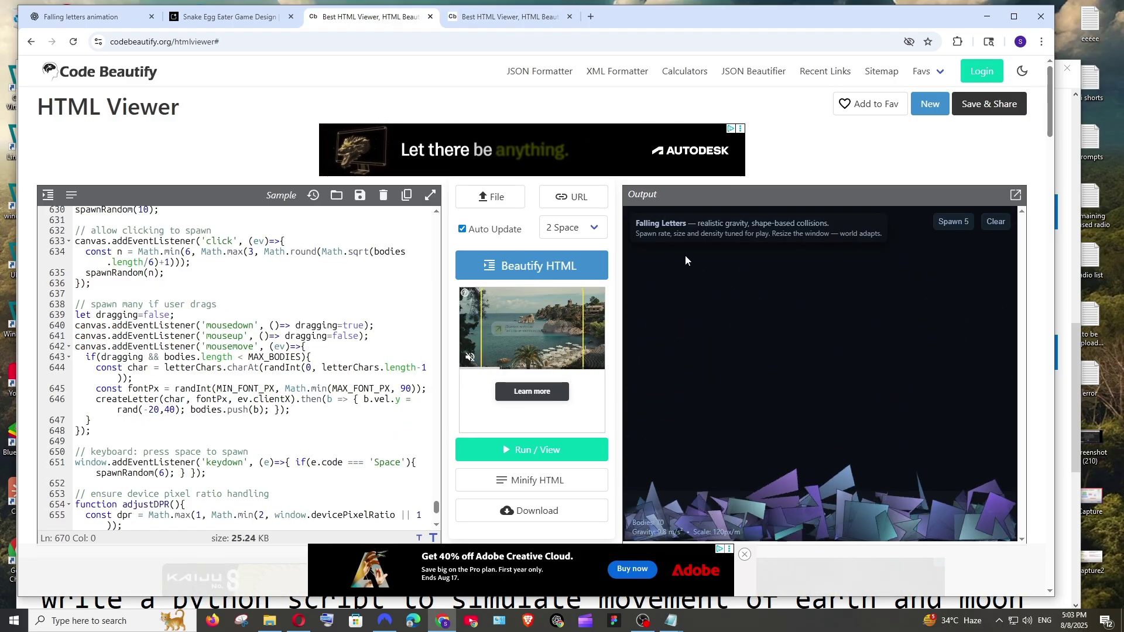
{"action": "left_click", "coordinate": [476, 19]}
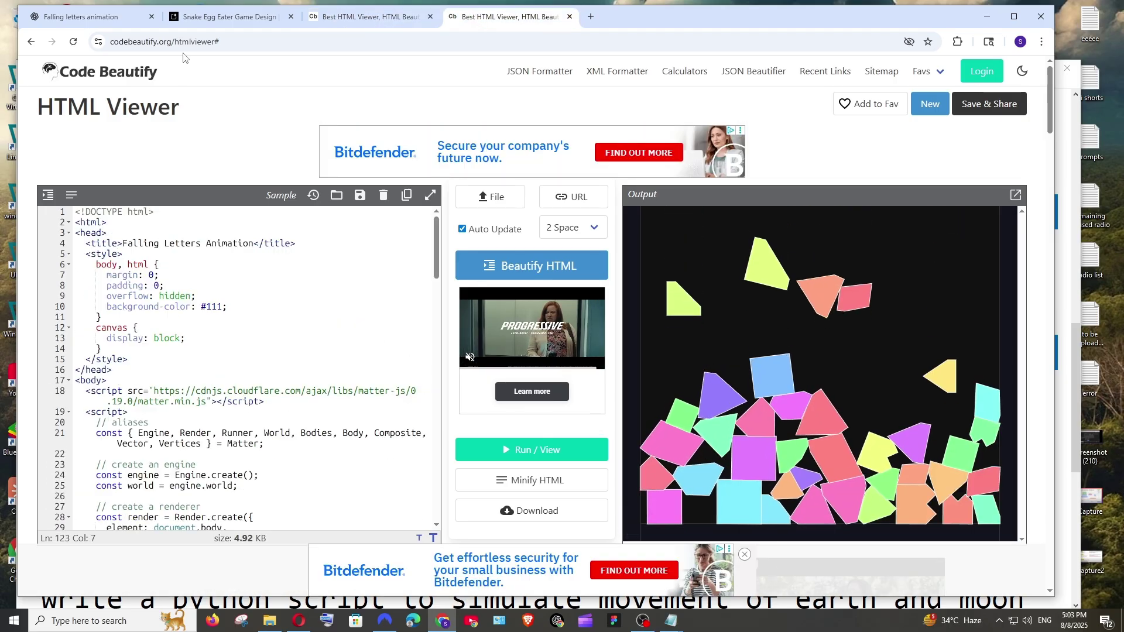
{"action": "left_click", "coordinate": [302, 621]}
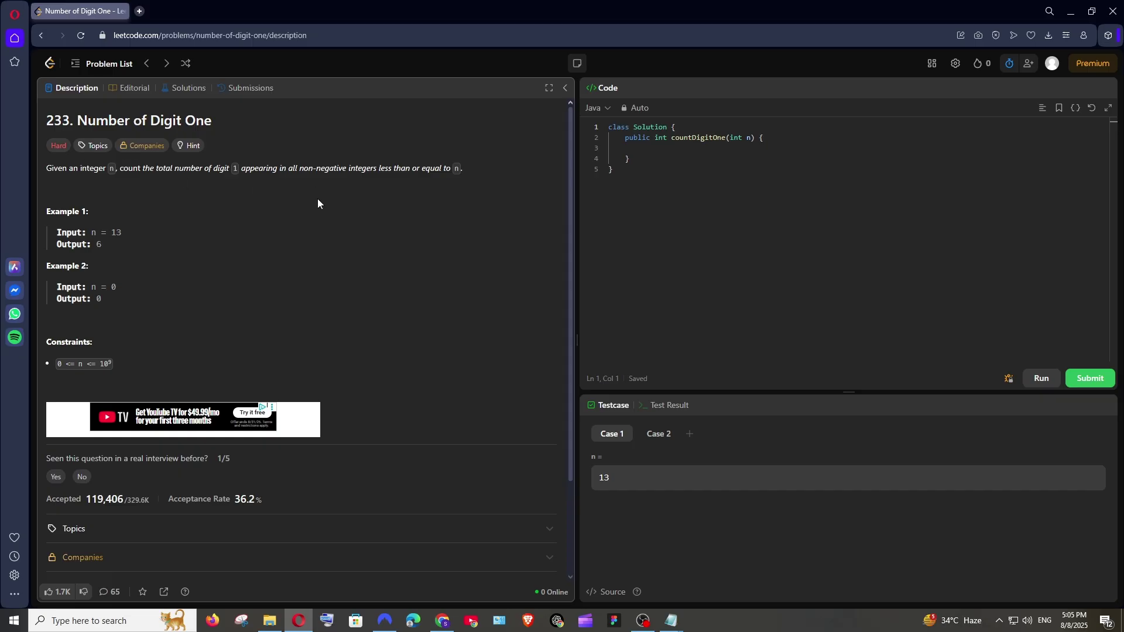
{"action": "scroll", "coordinate": [264, 242], "scroll_direction": "down", "scroll_amount": 1}
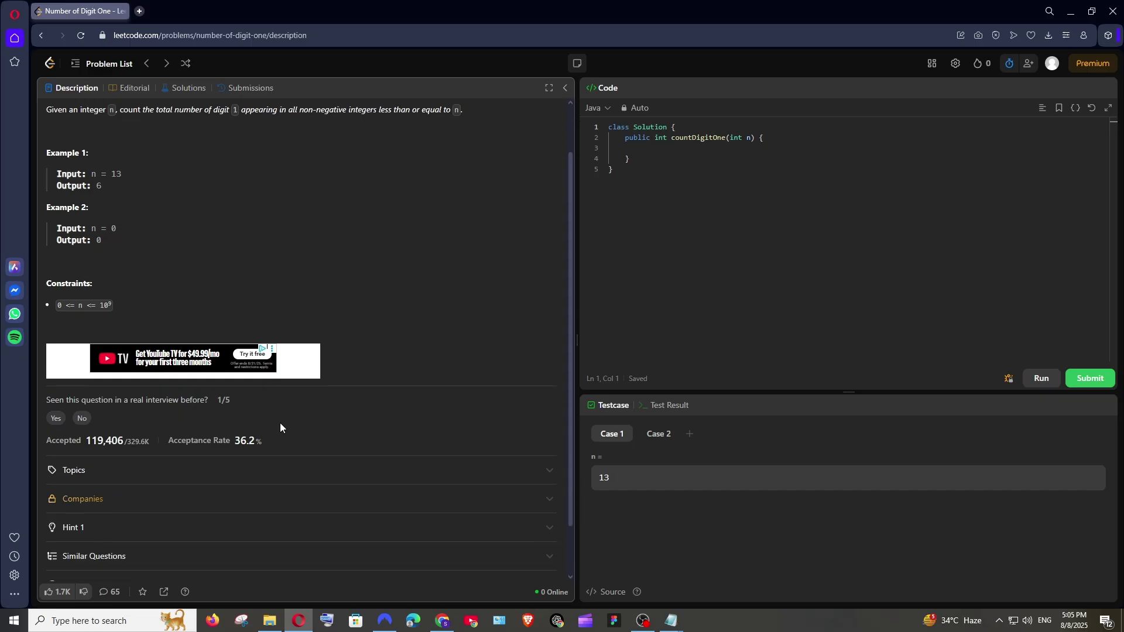
{"action": "scroll", "coordinate": [281, 426], "scroll_direction": "up", "scroll_amount": 1}
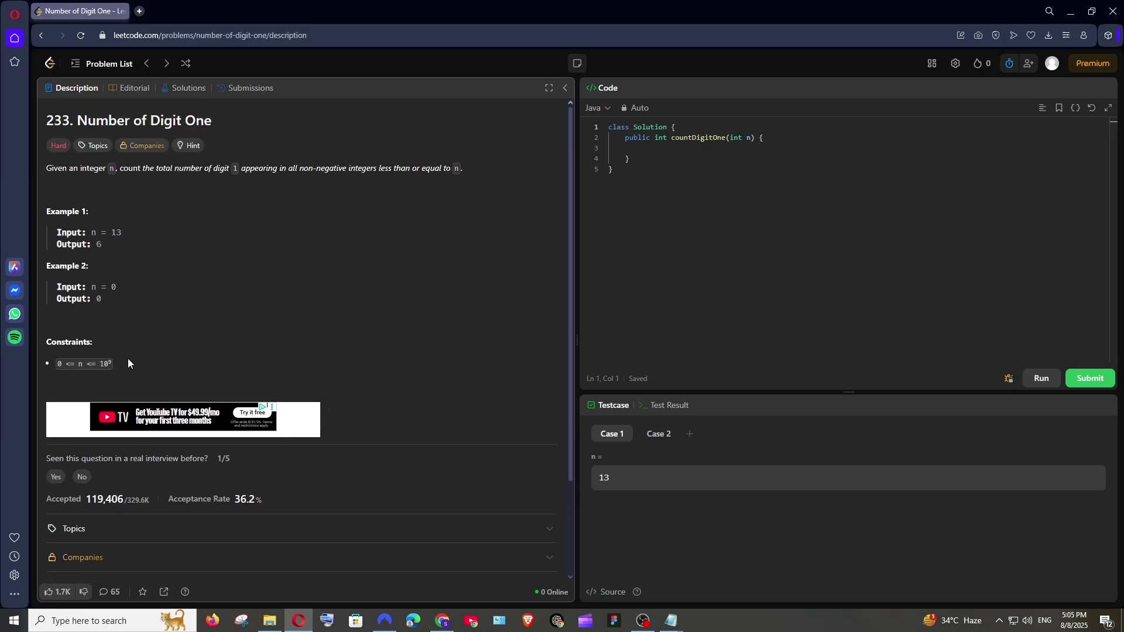
- Select the problem text, then highlight ChatGPT's Java countDigitOne method body for copying
{"action": "left_click_drag", "start_coordinate": [130, 362], "coordinate": [101, 320]}
{"action": "key", "text": "alt+Tab"}
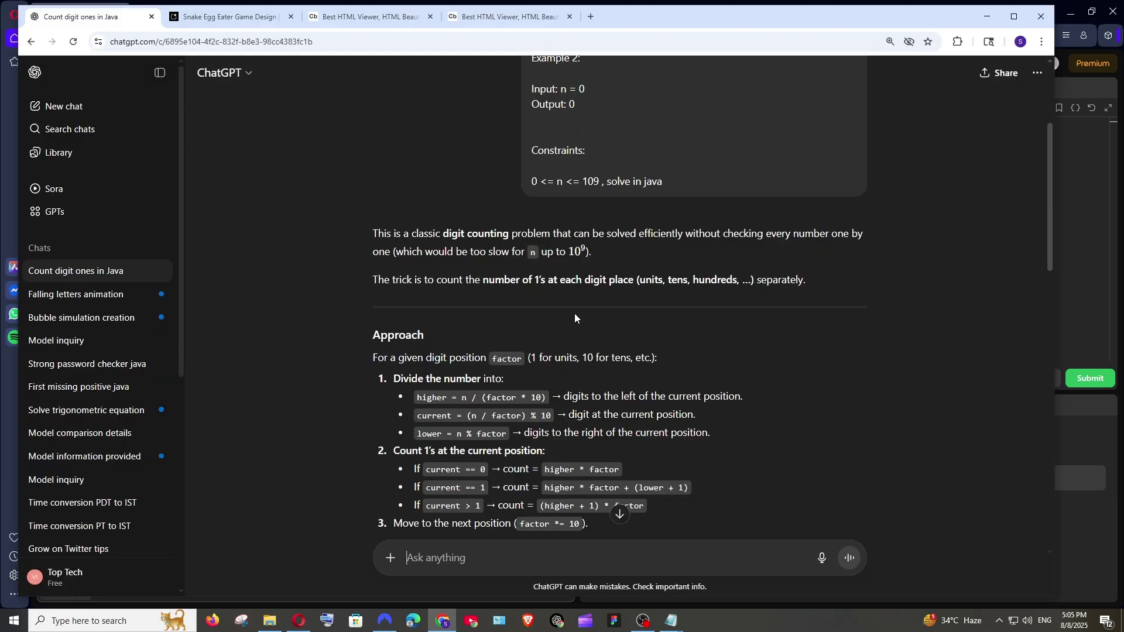
{"action": "scroll", "coordinate": [574, 314], "scroll_direction": "up", "scroll_amount": 2}
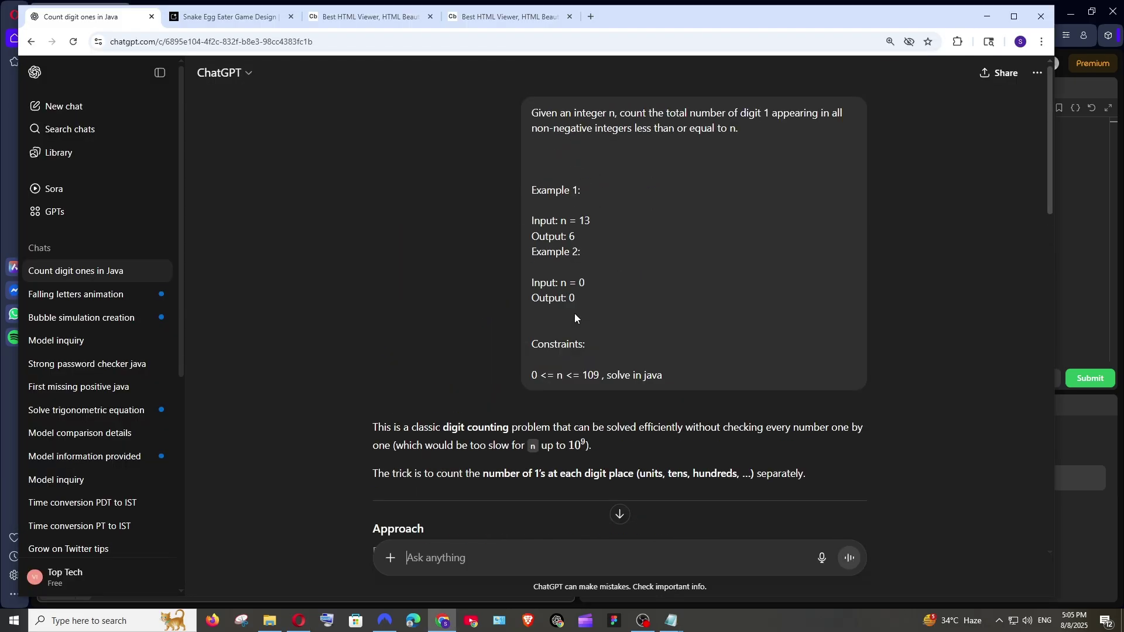
{"action": "scroll", "coordinate": [574, 313], "scroll_direction": "down", "scroll_amount": 1}
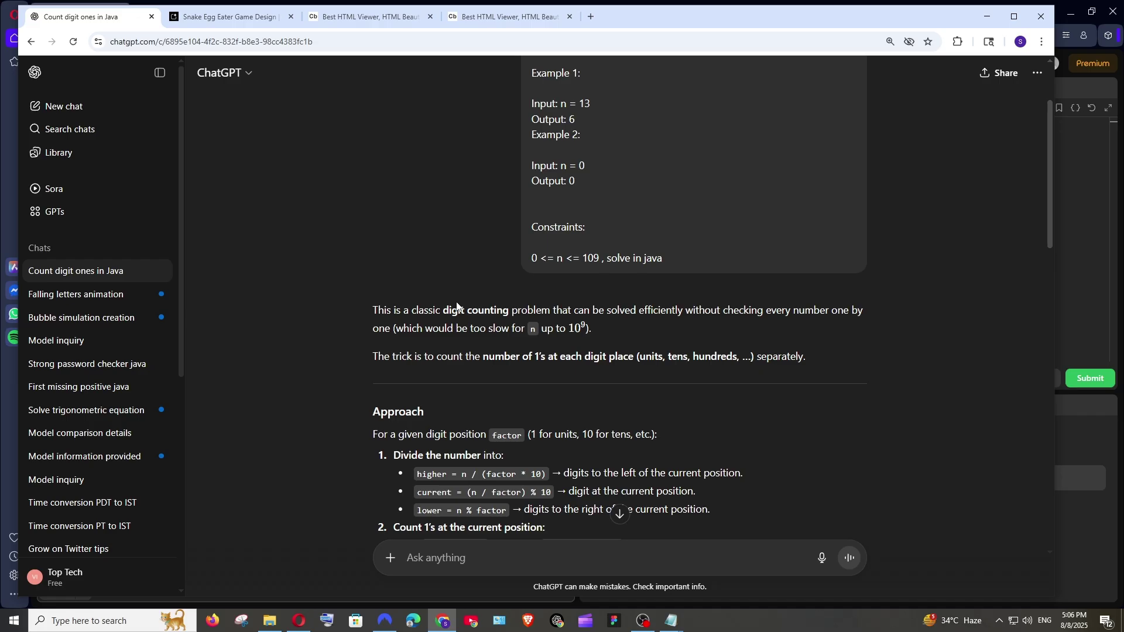
{"action": "scroll", "coordinate": [457, 306], "scroll_direction": "down", "scroll_amount": 2}
{"action": "scroll", "coordinate": [457, 304], "scroll_direction": "down", "scroll_amount": 2}
{"action": "scroll", "coordinate": [457, 302], "scroll_direction": "down", "scroll_amount": 2}
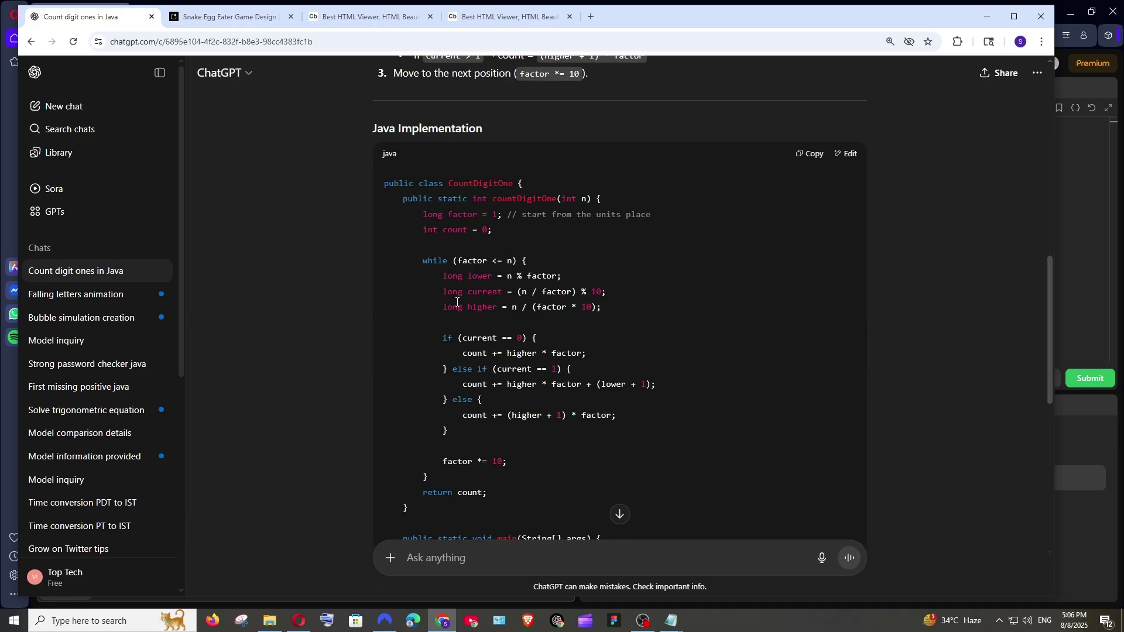
{"action": "scroll", "coordinate": [457, 302], "scroll_direction": "down", "scroll_amount": 2}
{"action": "scroll", "coordinate": [439, 422], "scroll_direction": "up", "scroll_amount": 2}
{"action": "left_click_drag", "start_coordinate": [408, 509], "coordinate": [411, 229]}
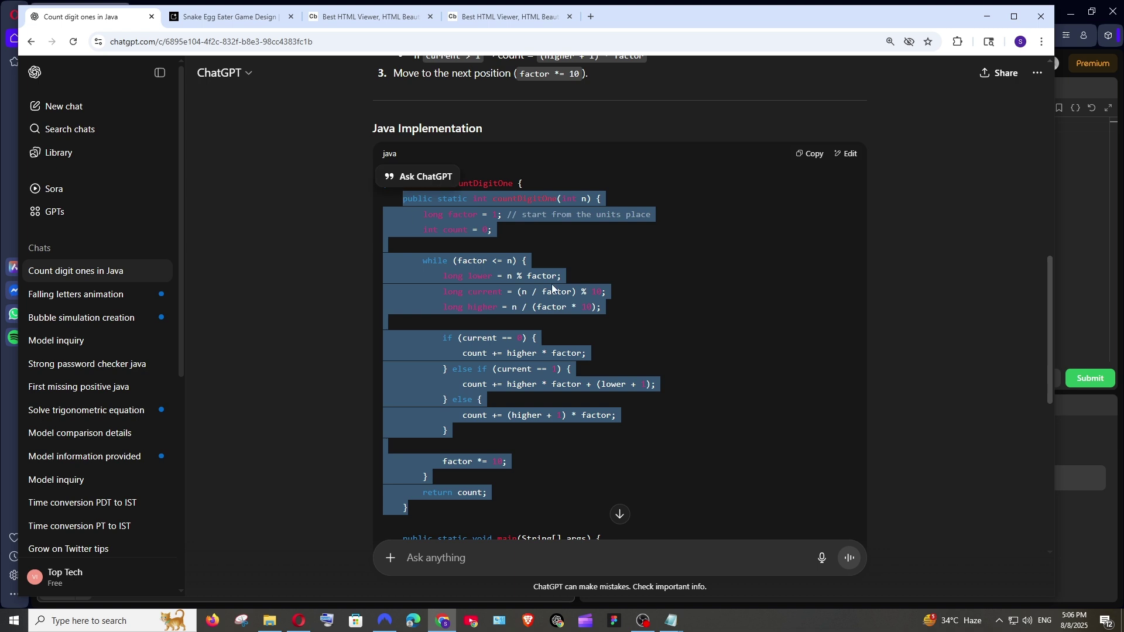
- Paste ChatGPT's countDigitOne method over the empty Number of Digit One stub in LeetCode
{"action": "left_click", "coordinate": [299, 620]}
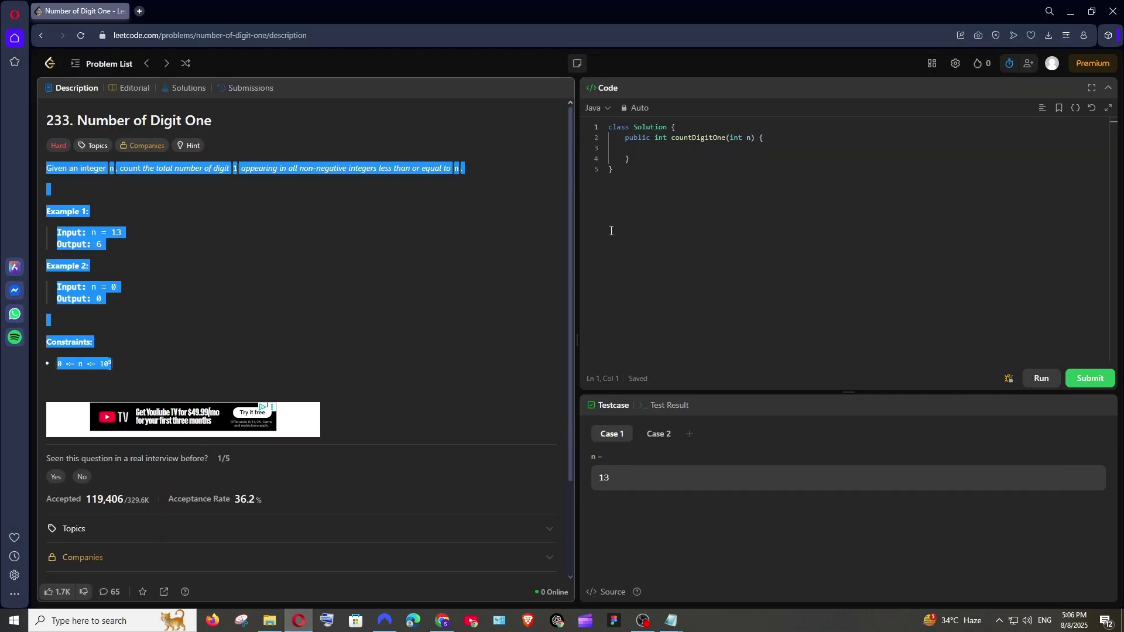
{"action": "left_click_drag", "start_coordinate": [650, 161], "coordinate": [614, 138]}
{"action": "type", "text": "public static int countDigitOne(int n) {         long factor = 1; // start from the units place         int count = 0;          while (factor <= n) {             long lower = n % factor;             long current = (n / factor) % 10;             long higher = n / (factor * 10);              if (current == 0) {                 count += higher * factor;             } else if (current == 1) {                 count += higher * factor + (lower + 1);             } else {                 count += (higher + 1) * factor;             }              factor *= 10;         }         return count;     }"}
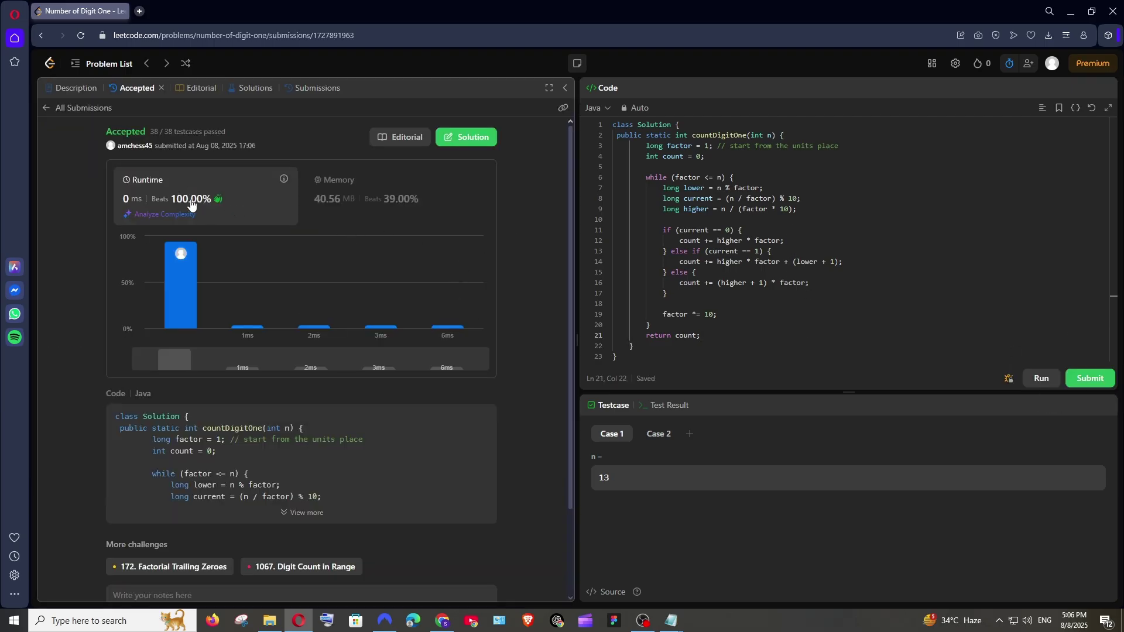
- Compare the accepted submission's runtime and memory distributions (0 ms, 40.56 MB)
{"action": "left_click", "coordinate": [393, 181]}
{"action": "left_click", "coordinate": [259, 194]}
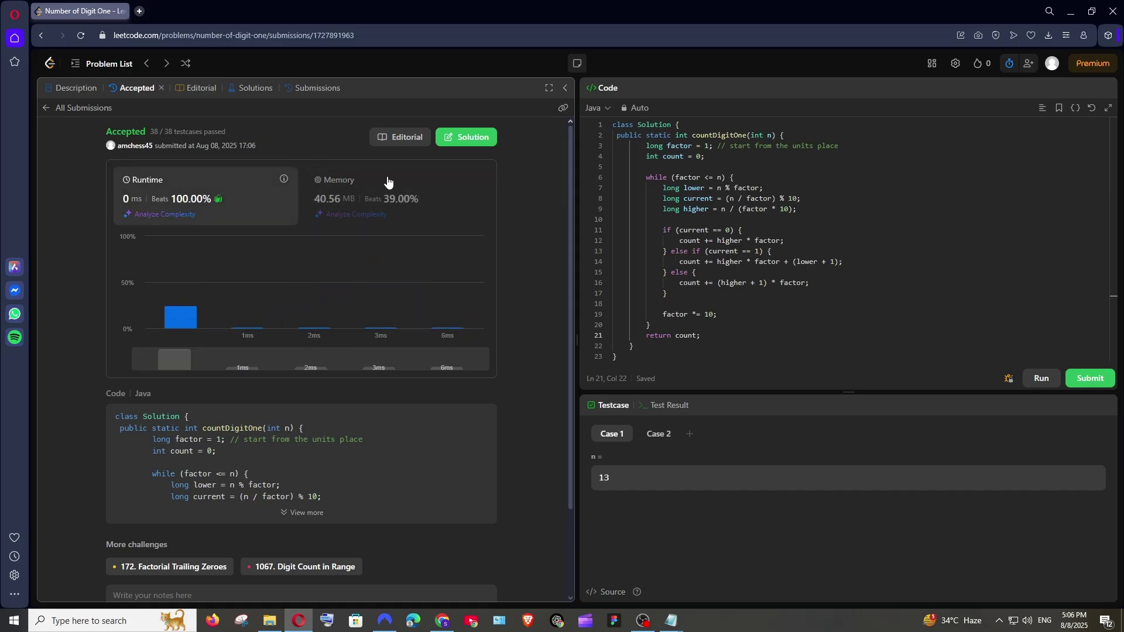
{"action": "left_click", "coordinate": [387, 182]}
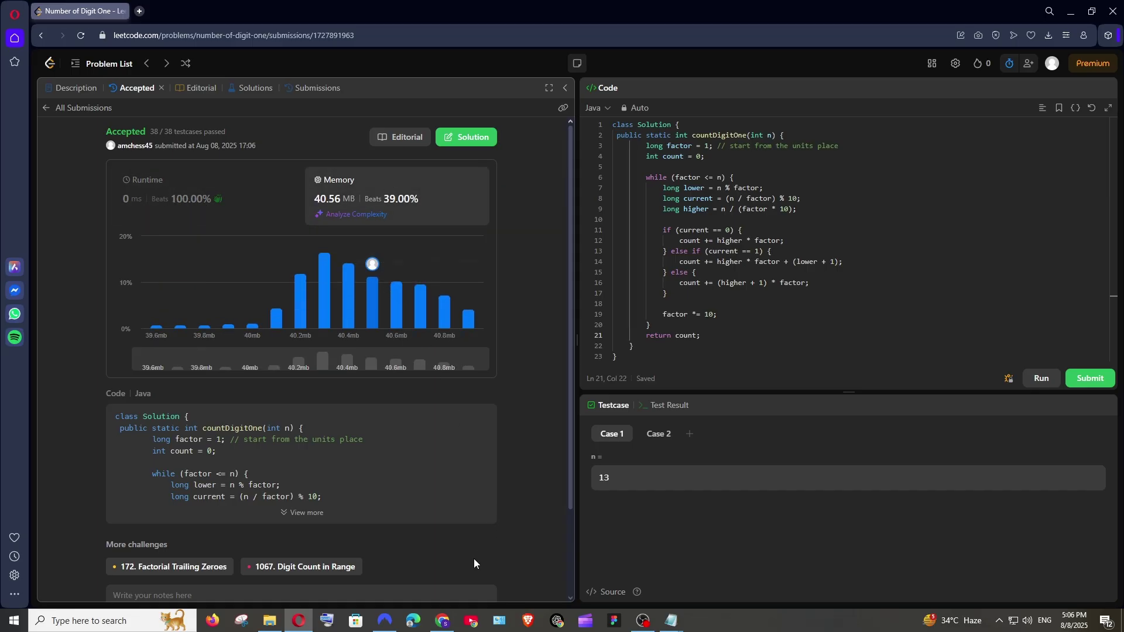
- Bring Gemini's shorter countDigitOne answer to LeetCode and view its 40.76 MB memory result
{"action": "left_click", "coordinate": [441, 620]}
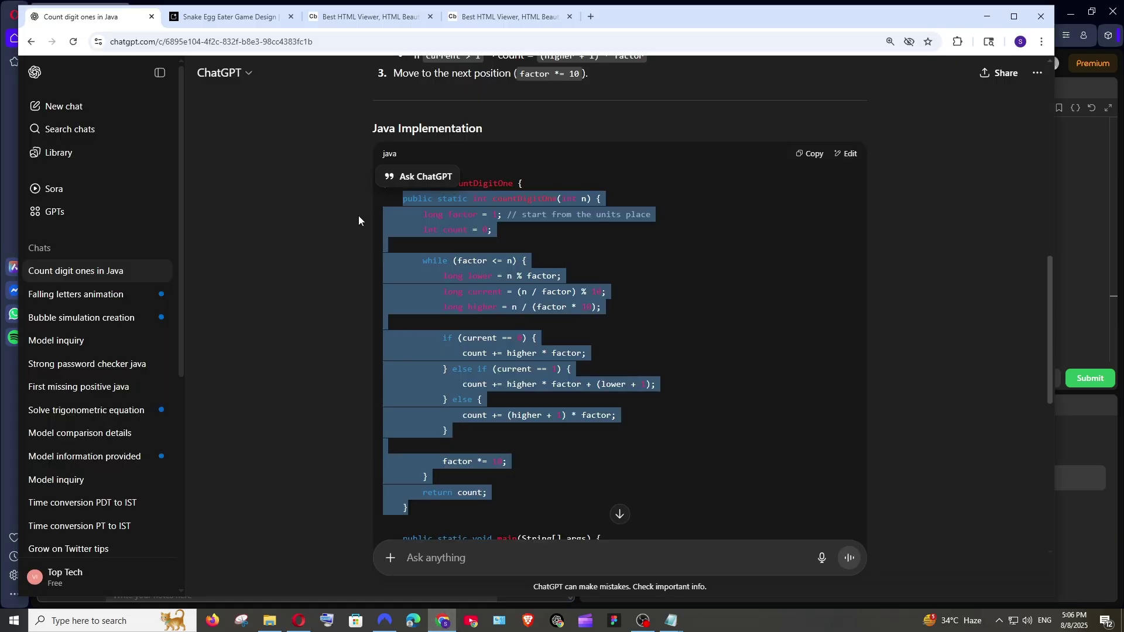
{"action": "left_click", "coordinate": [237, 20]}
{"action": "key", "text": "alt+Tab"}
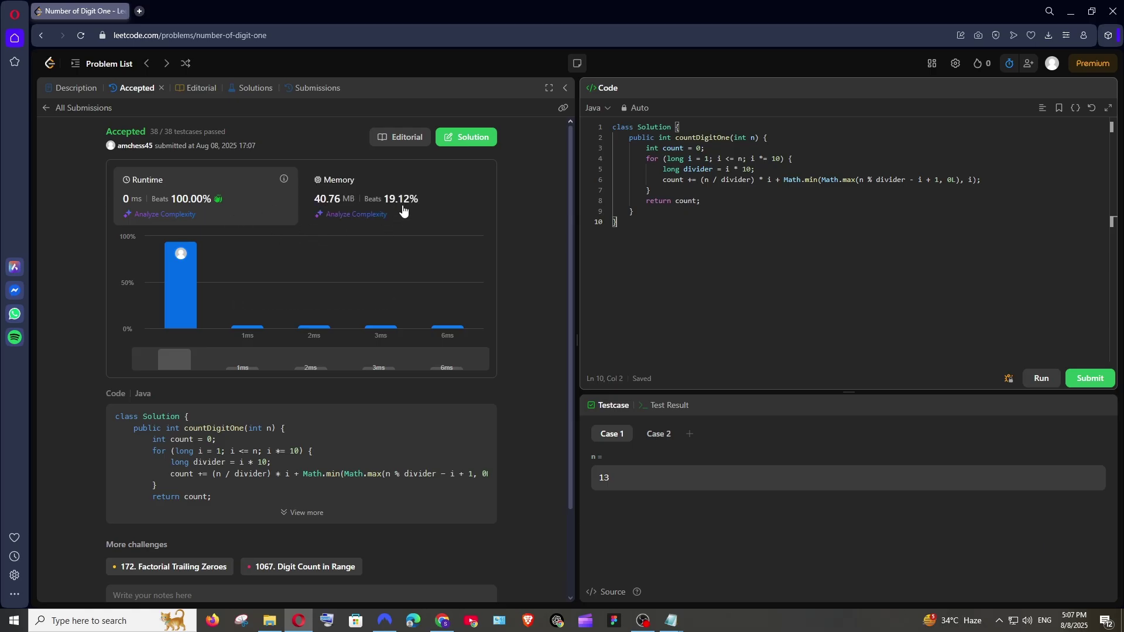
{"action": "left_click", "coordinate": [413, 214]}
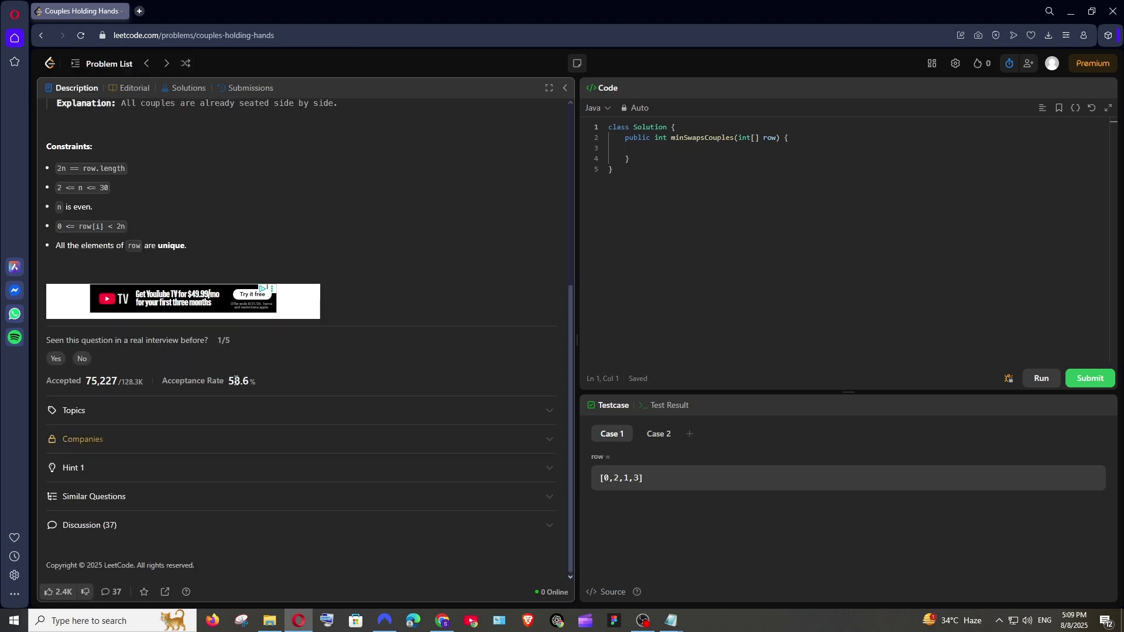
{"action": "scroll", "coordinate": [277, 400], "scroll_direction": "up", "scroll_amount": 4}
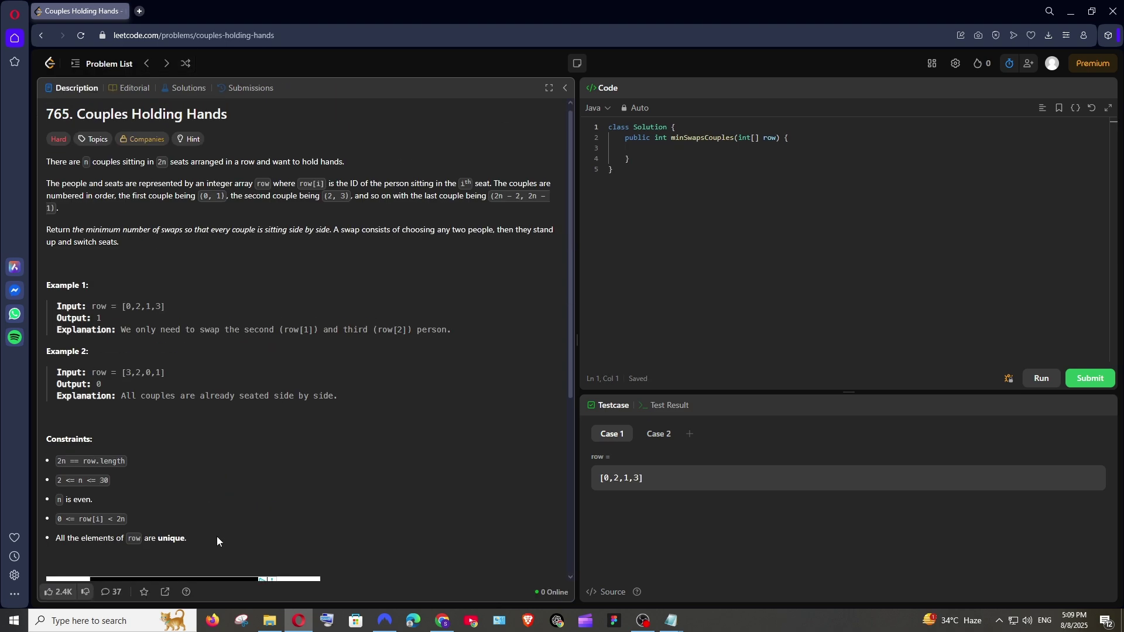
- Check the Couples Holding Hands submission's memory and runtime (41.34 MB, 0 ms), then minimise LeetCode
{"action": "left_click_drag", "start_coordinate": [217, 541], "coordinate": [104, 223]}
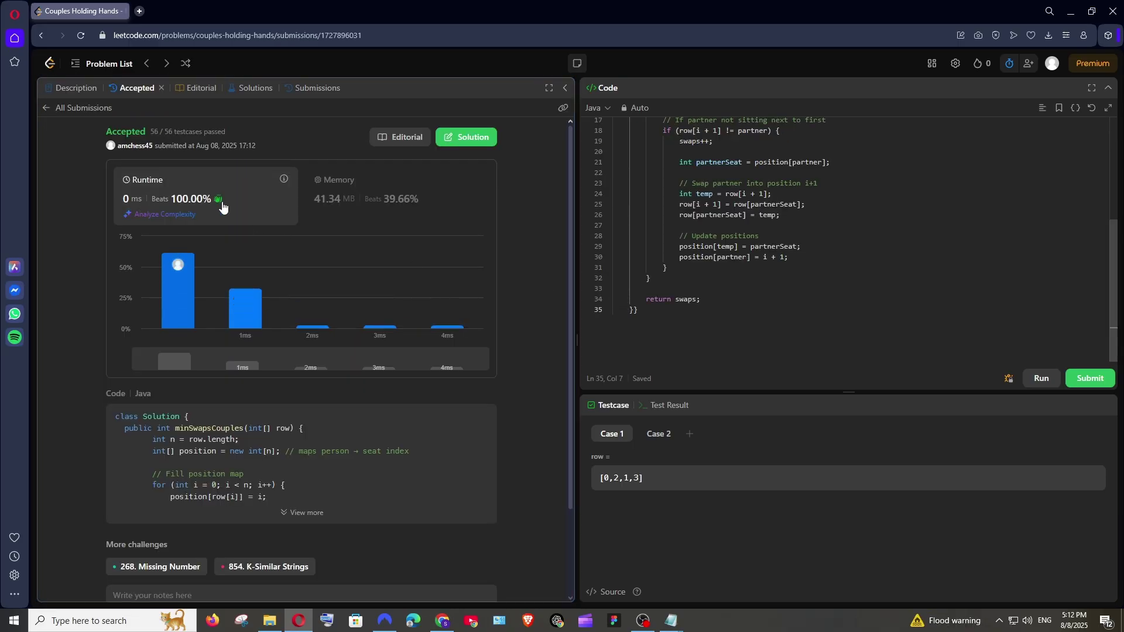
{"action": "left_click", "coordinate": [402, 205]}
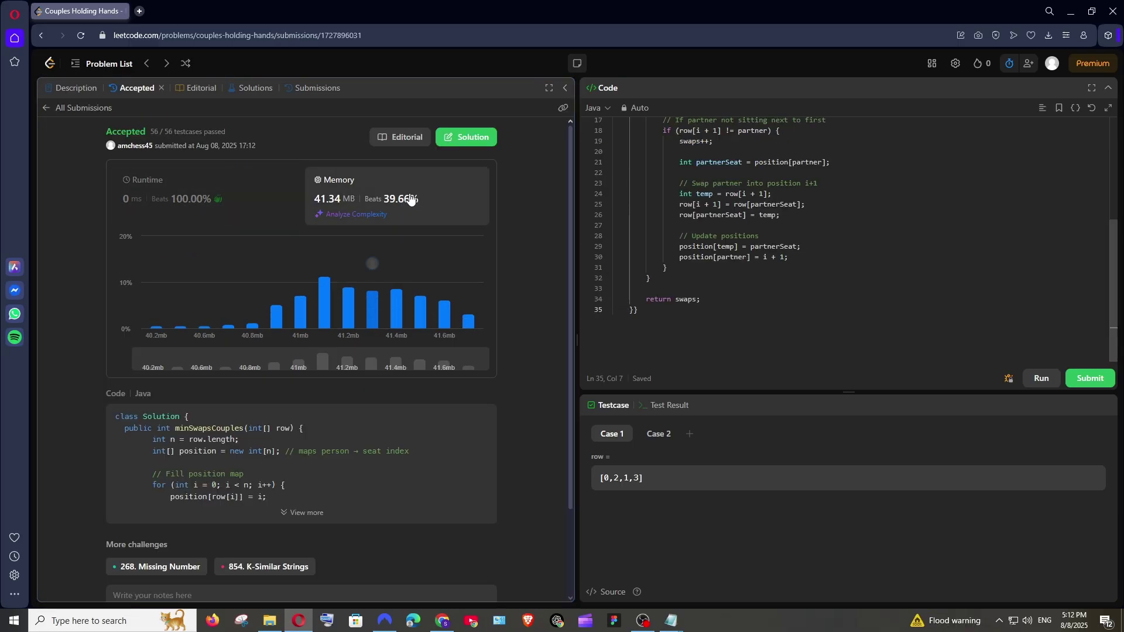
{"action": "left_click", "coordinate": [229, 192]}
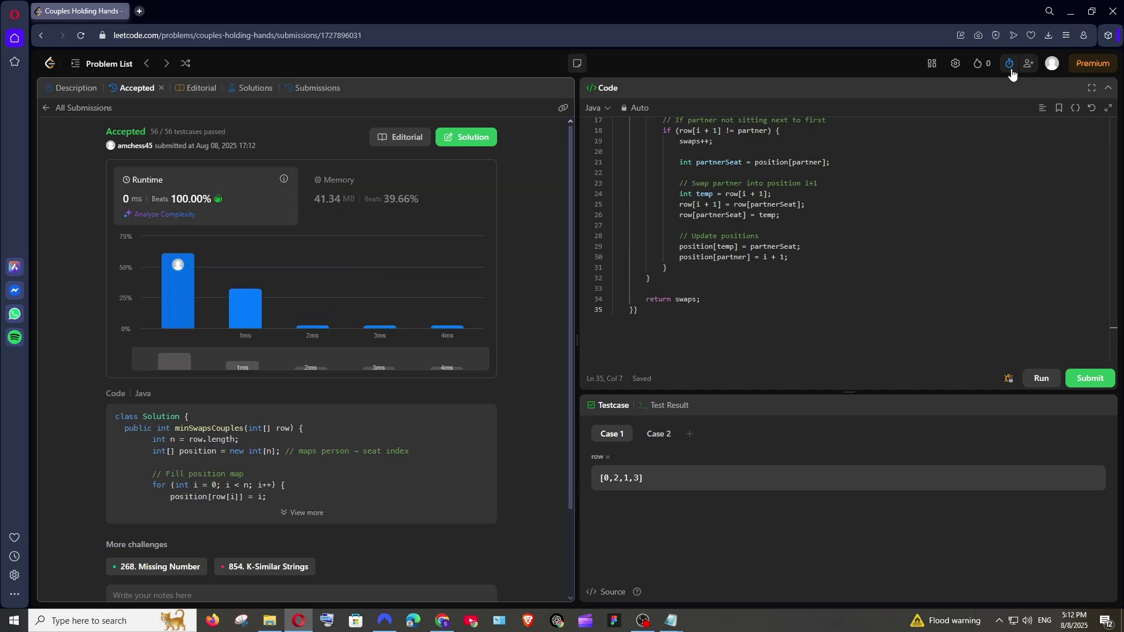
{"action": "left_click", "coordinate": [1069, 14]}
- Move Gemini's swap-helper minSwapsCouples code to LeetCode and view its 40.52 MB memory result
{"action": "left_click", "coordinate": [228, 15]}
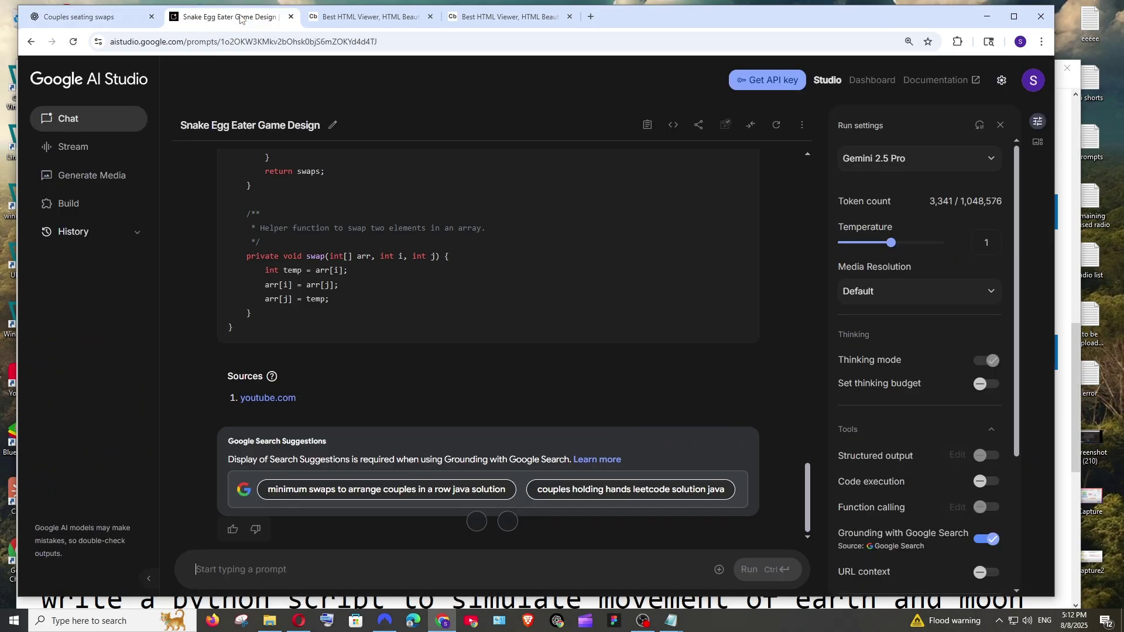
{"action": "scroll", "coordinate": [447, 369], "scroll_direction": "up", "scroll_amount": 3}
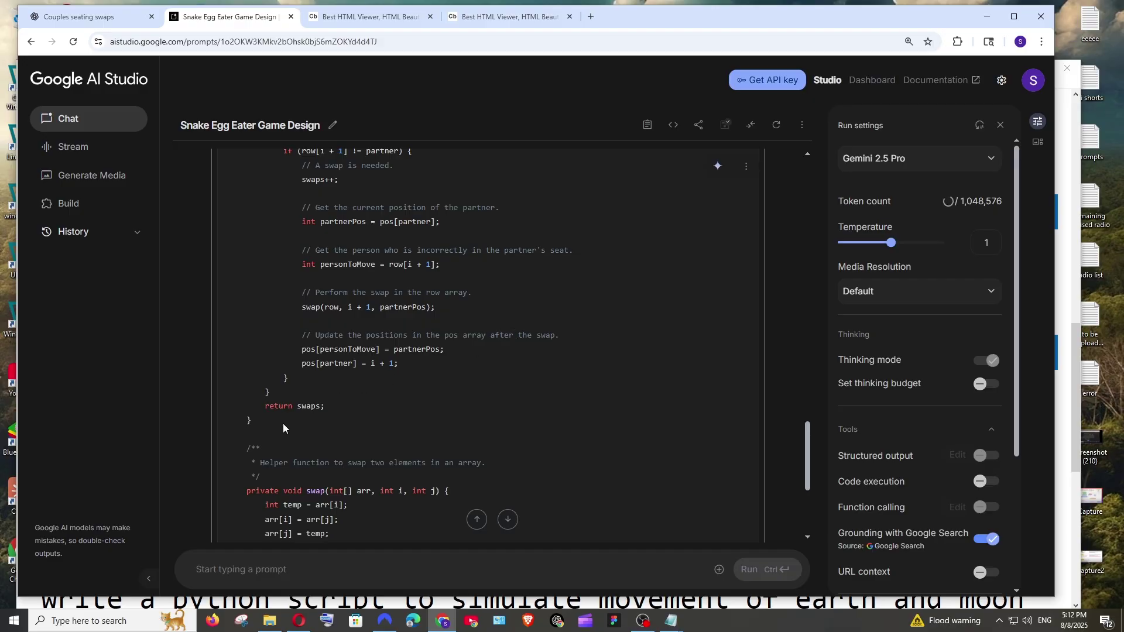
{"action": "left_click", "coordinate": [299, 621]}
{"action": "scroll", "coordinate": [795, 297], "scroll_direction": "up", "scroll_amount": 2}
{"action": "scroll", "coordinate": [794, 297], "scroll_direction": "up", "scroll_amount": 3}
{"action": "scroll", "coordinate": [794, 298], "scroll_direction": "up", "scroll_amount": 5}
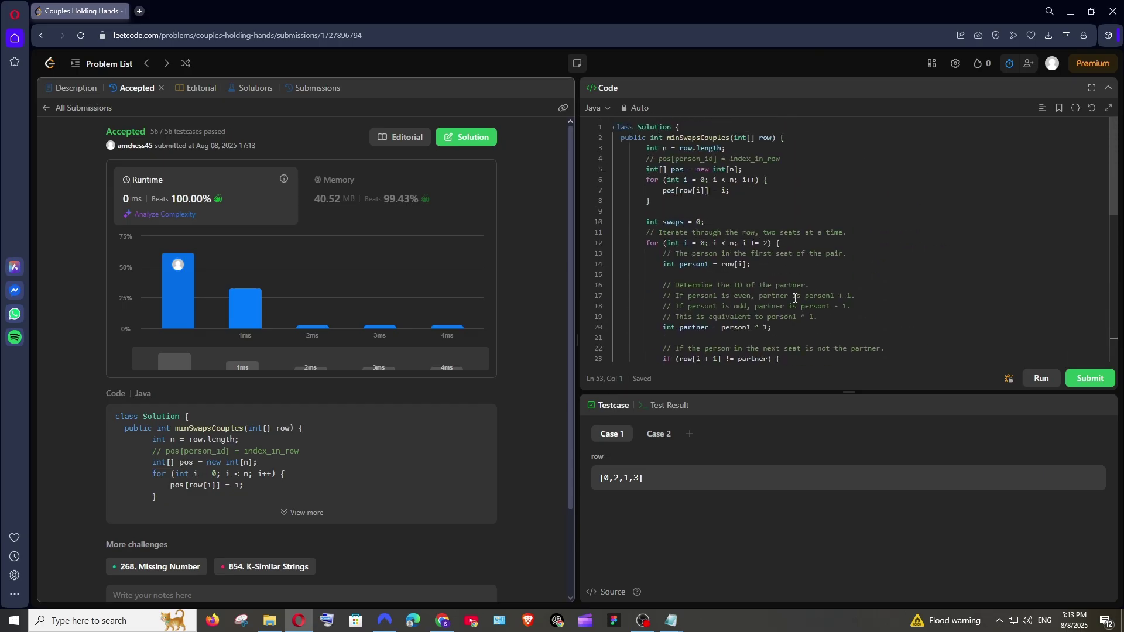
{"action": "scroll", "coordinate": [742, 312], "scroll_direction": "down", "scroll_amount": 5}
{"action": "scroll", "coordinate": [741, 311], "scroll_direction": "down", "scroll_amount": 2}
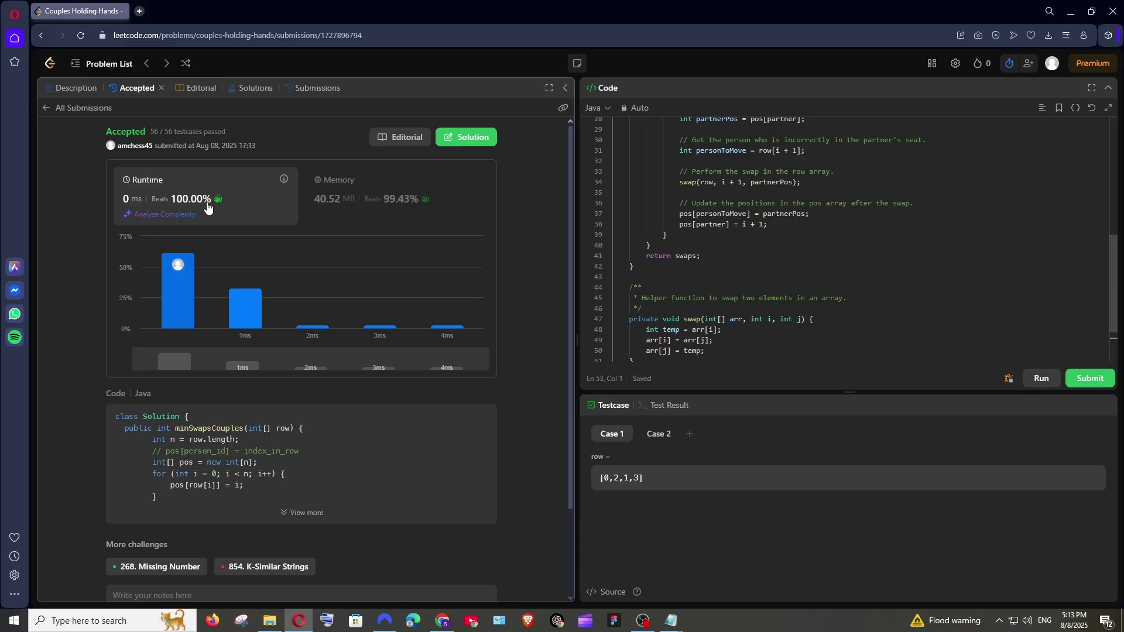
{"action": "left_click", "coordinate": [417, 185]}
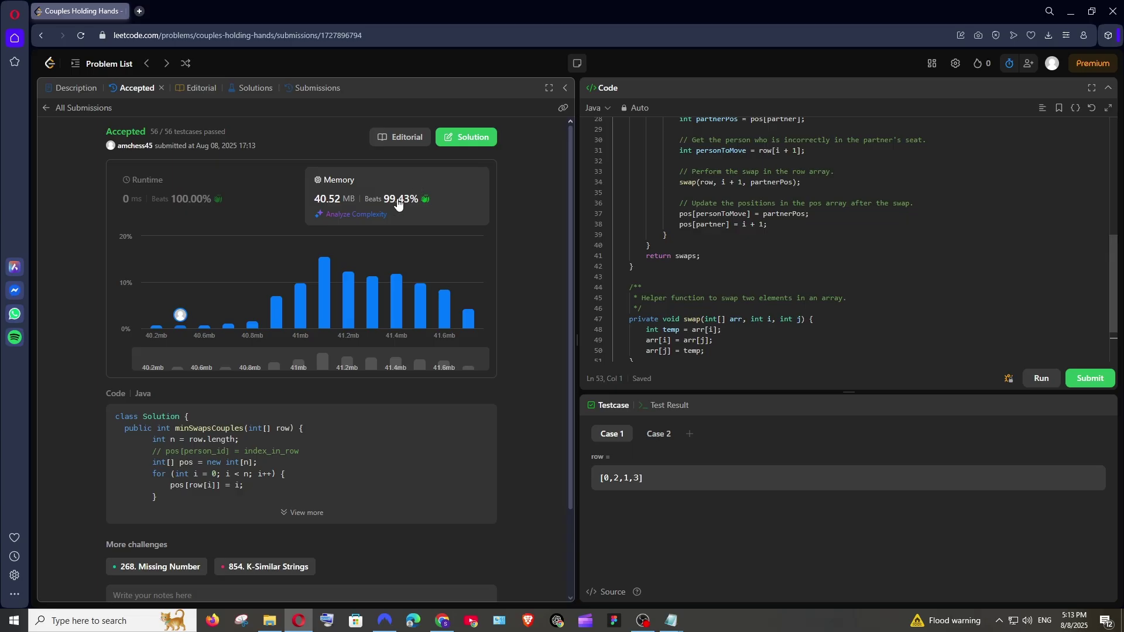
{"action": "scroll", "coordinate": [687, 237], "scroll_direction": "up", "scroll_amount": 2}
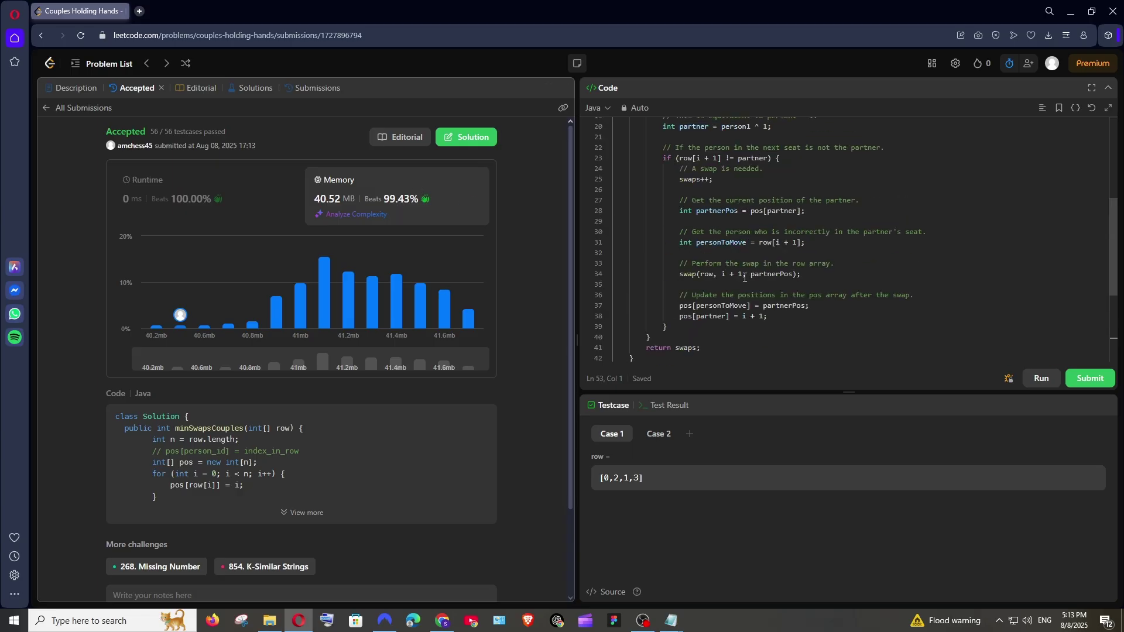
{"action": "scroll", "coordinate": [715, 258], "scroll_direction": "up", "scroll_amount": 4}
{"action": "scroll", "coordinate": [745, 277], "scroll_direction": "up", "scroll_amount": 1}
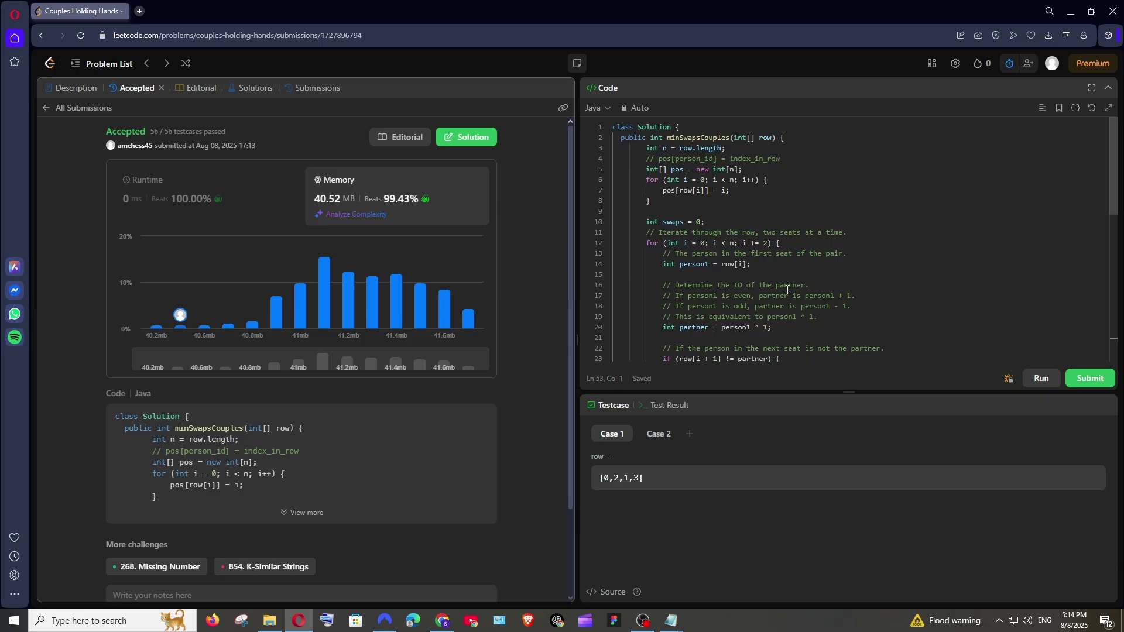
{"action": "scroll", "coordinate": [787, 288], "scroll_direction": "down", "scroll_amount": 1}
{"action": "scroll", "coordinate": [786, 289], "scroll_direction": "down", "scroll_amount": 2}
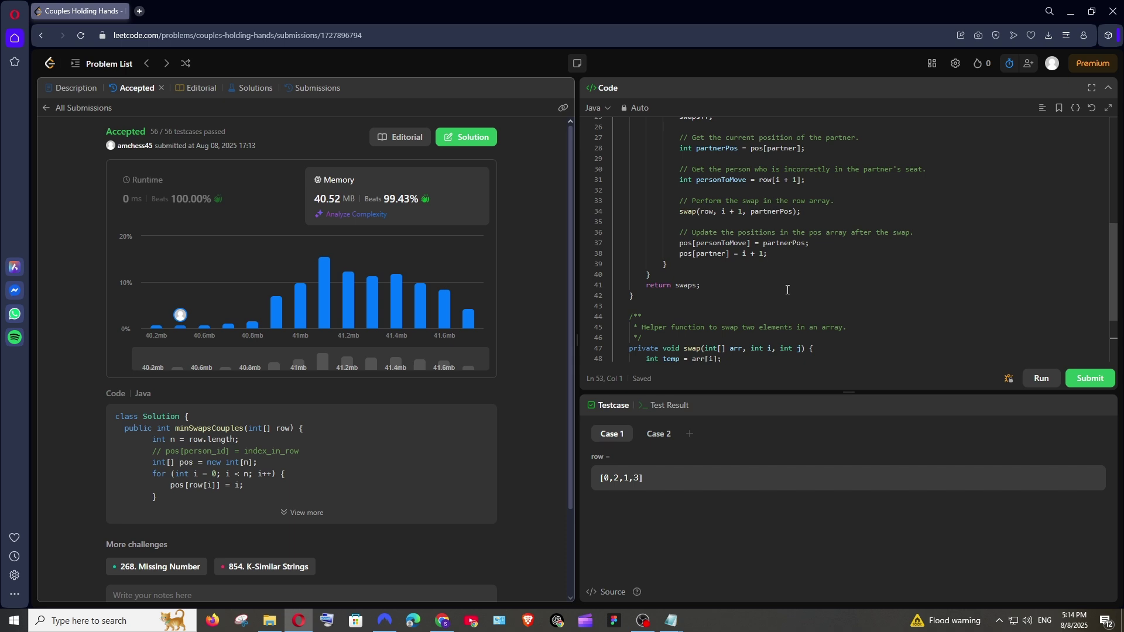
{"action": "scroll", "coordinate": [787, 289], "scroll_direction": "up", "scroll_amount": 2}
{"action": "scroll", "coordinate": [789, 285], "scroll_direction": "up", "scroll_amount": 4}
{"action": "scroll", "coordinate": [793, 277], "scroll_direction": "up", "scroll_amount": 3}
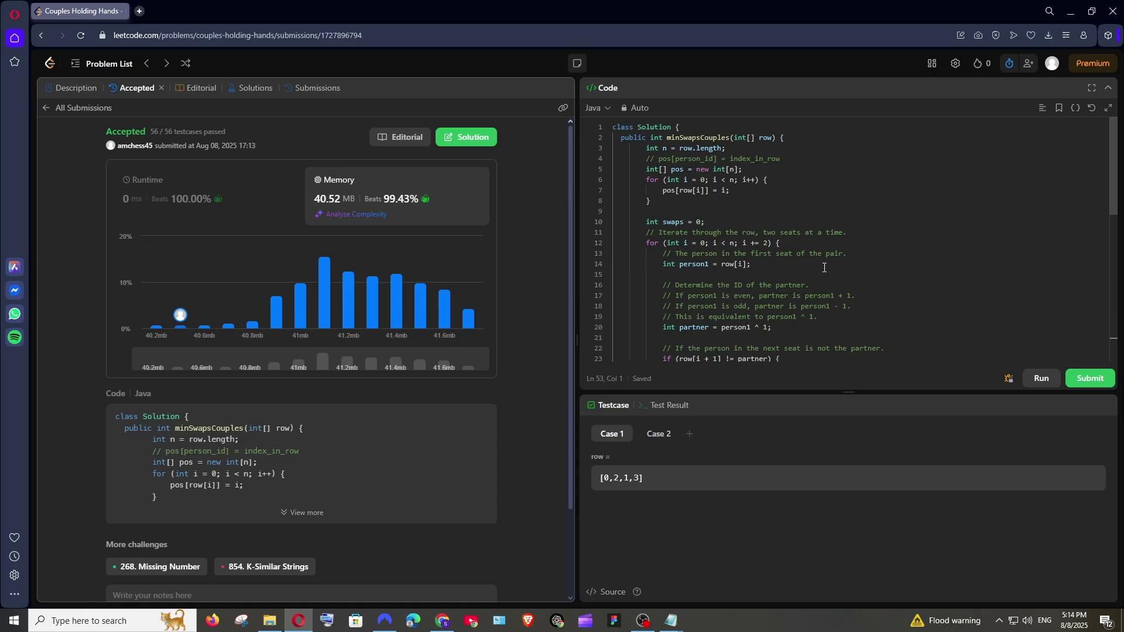
{"action": "scroll", "coordinate": [824, 272], "scroll_direction": "down", "scroll_amount": 3}
{"action": "scroll", "coordinate": [822, 279], "scroll_direction": "down", "scroll_amount": 6}
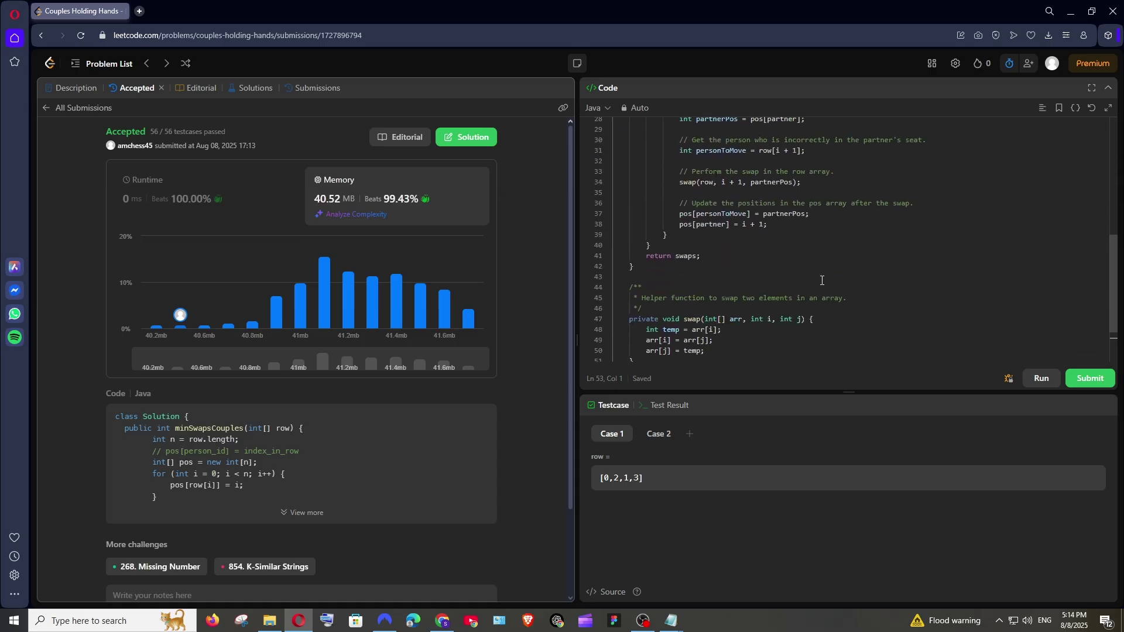